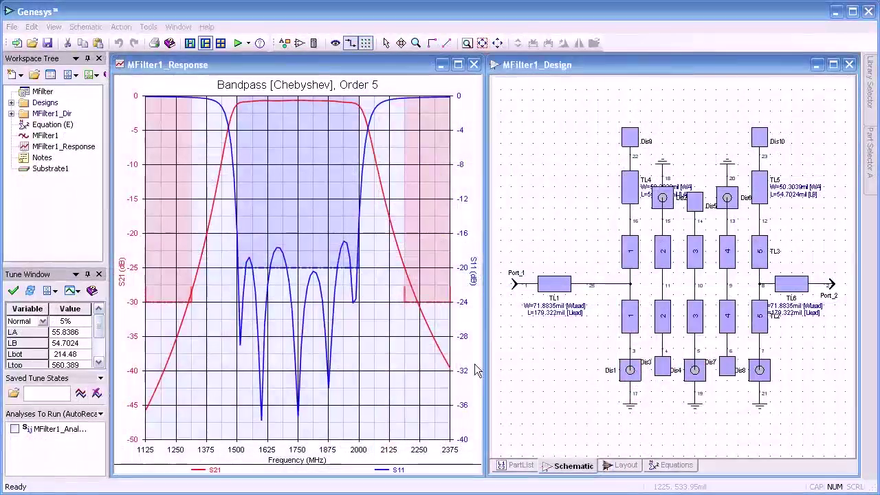
Step: Activate the MFilter1_Design schematic window next to the MFilter1_Response Chebyshev graph
left_click(500, 240)
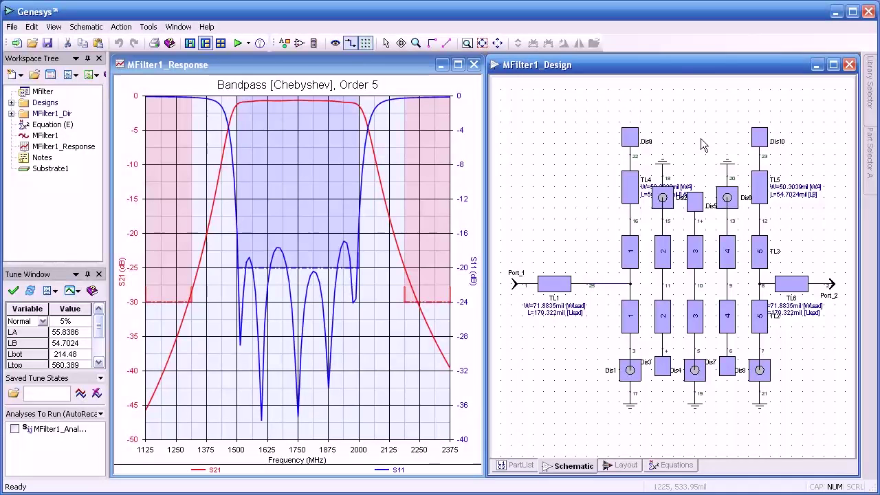
Step: Show MFilter1_Design as its microstrip layout and reveal the New Item Analyses submenu
left_click(614, 465)
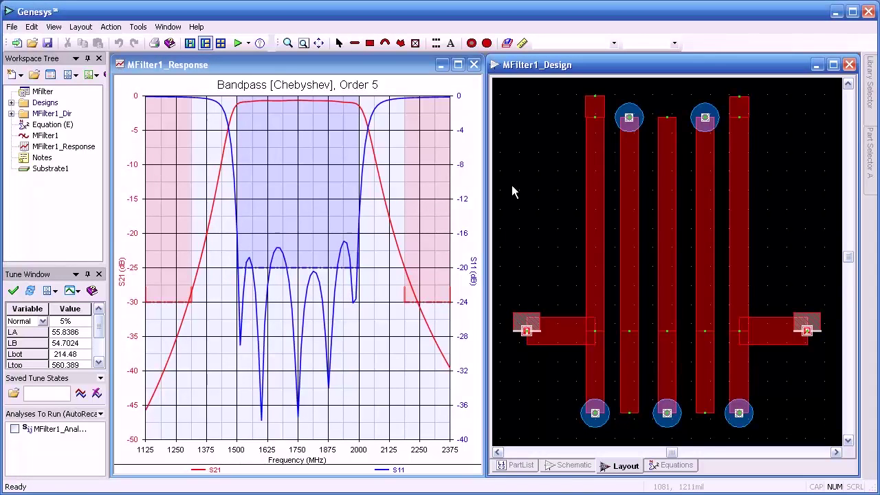
left_click(23, 76)
mouse_move(55, 97)
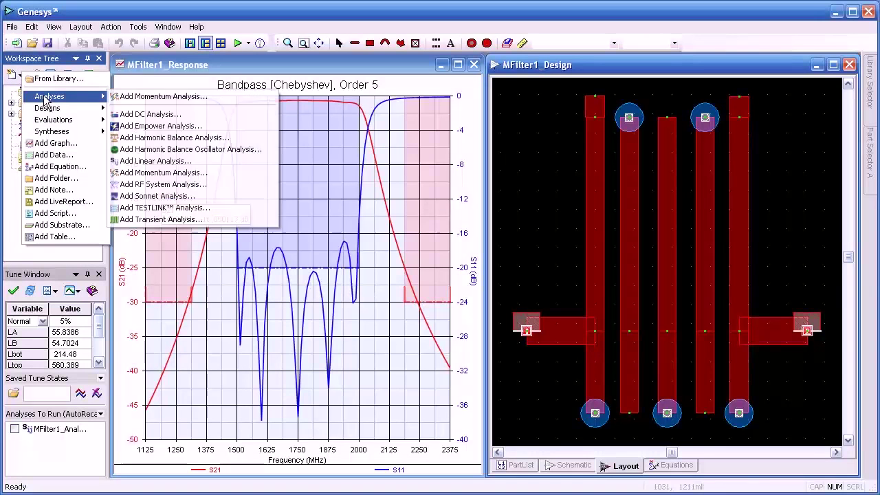
Step: Add a Momentum analysis that keeps MFilter1_Design as the analysed layout
left_click(177, 98)
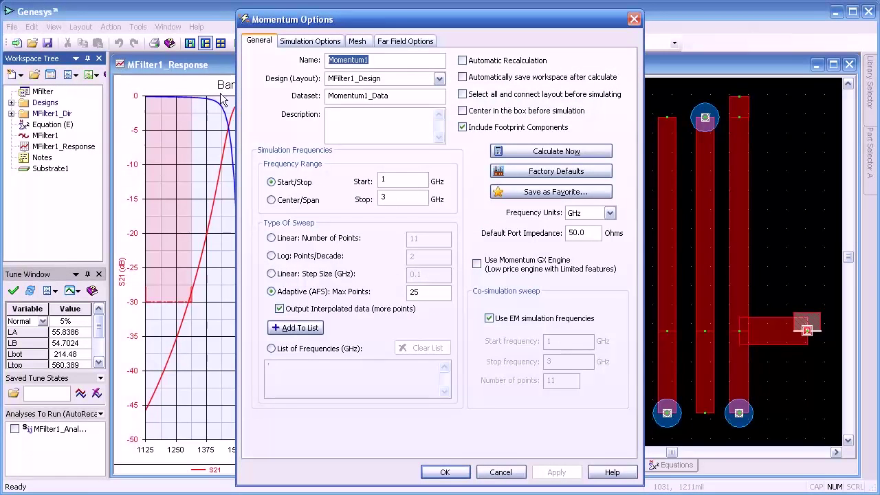
left_click_drag(401, 25, 413, 26)
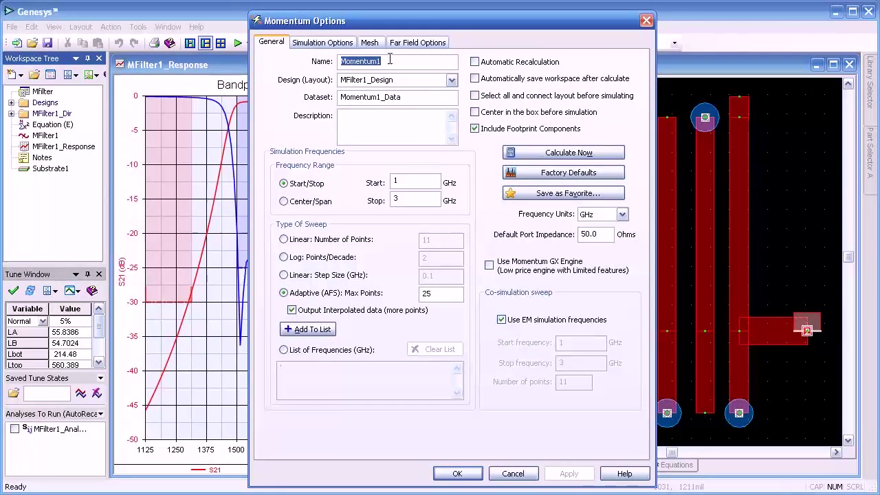
left_click(452, 81)
left_click(452, 81)
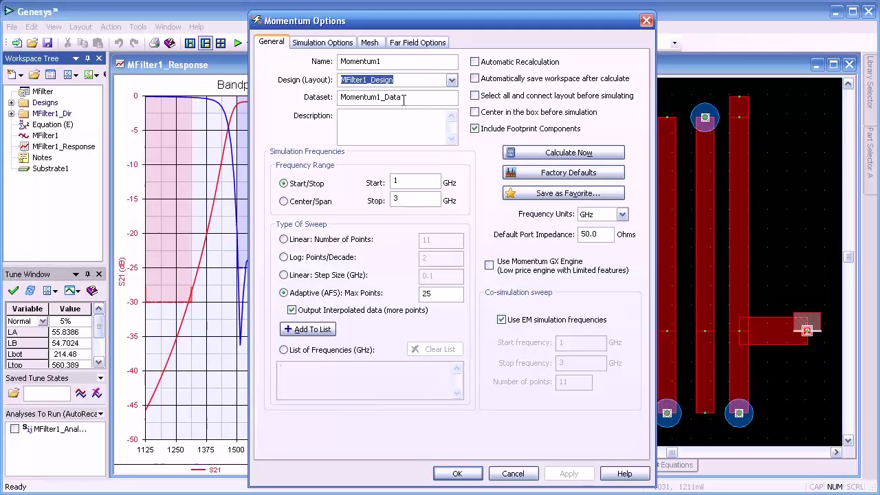
left_click_drag(403, 100, 340, 110)
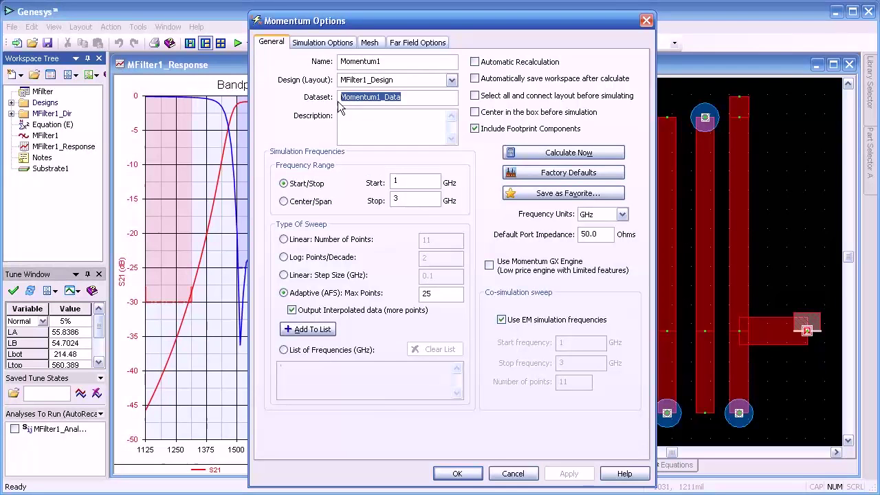
left_click(342, 120)
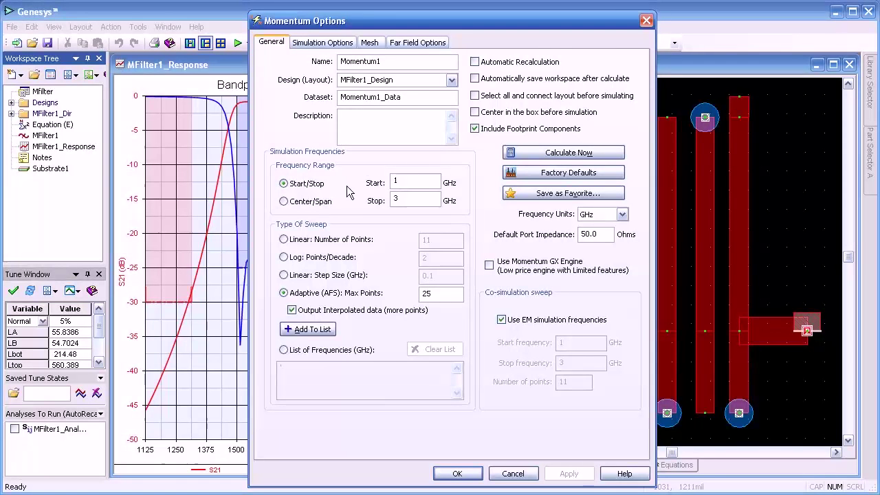
Step: Set the Momentum sweep Start to 1.125 GHz and Stop to 2.375 GHz
double_click(399, 181)
type("1.125")
key("Tab")
type("2.375")
left_click_drag(459, 21, 685, 22)
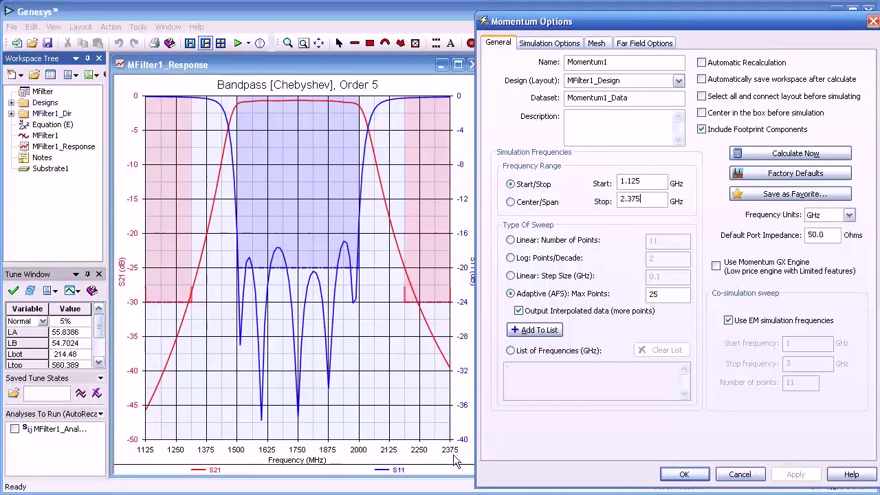
left_click_drag(688, 23, 424, 16)
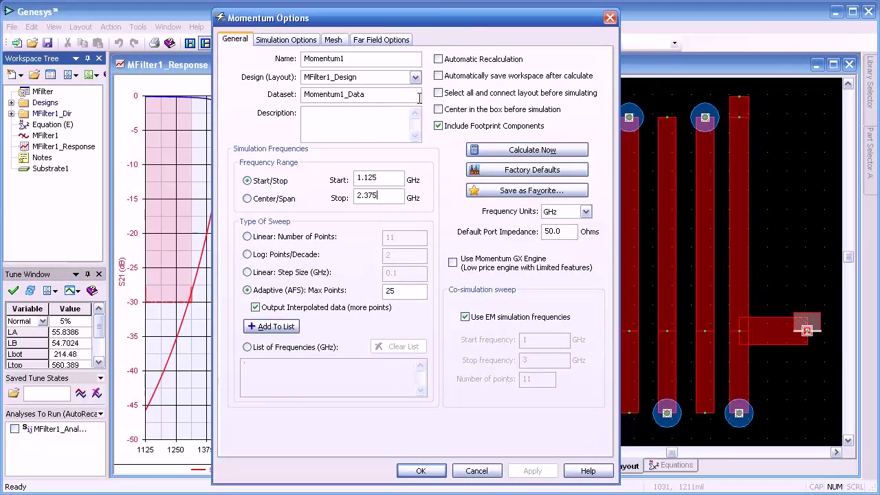
Step: Try the linear and list sweep types, then settle on Adaptive (AFS)
left_click(246, 236)
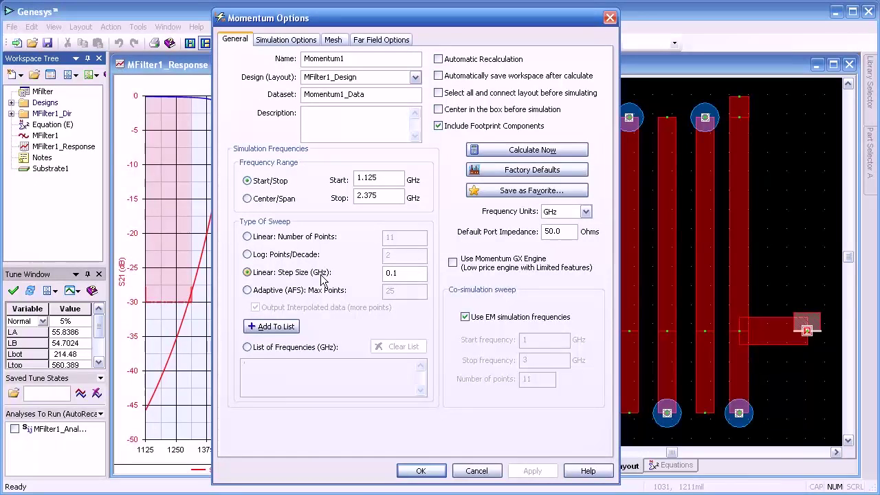
left_click(247, 290)
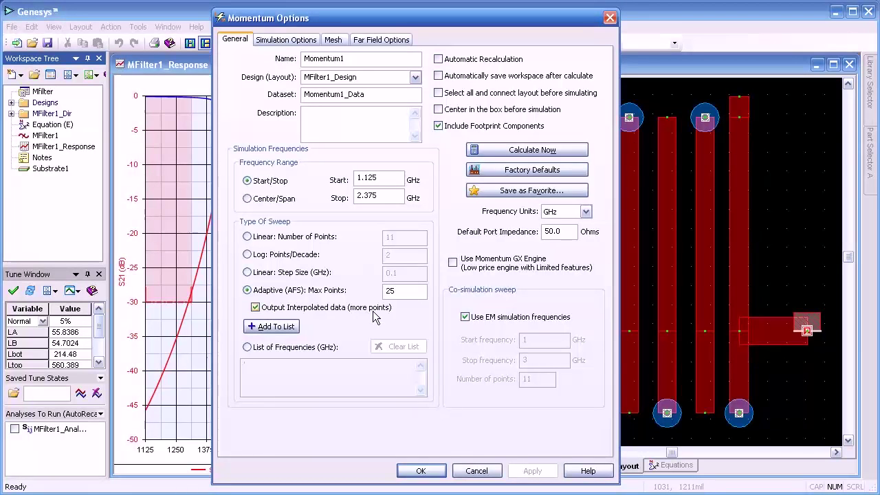
left_click(247, 347)
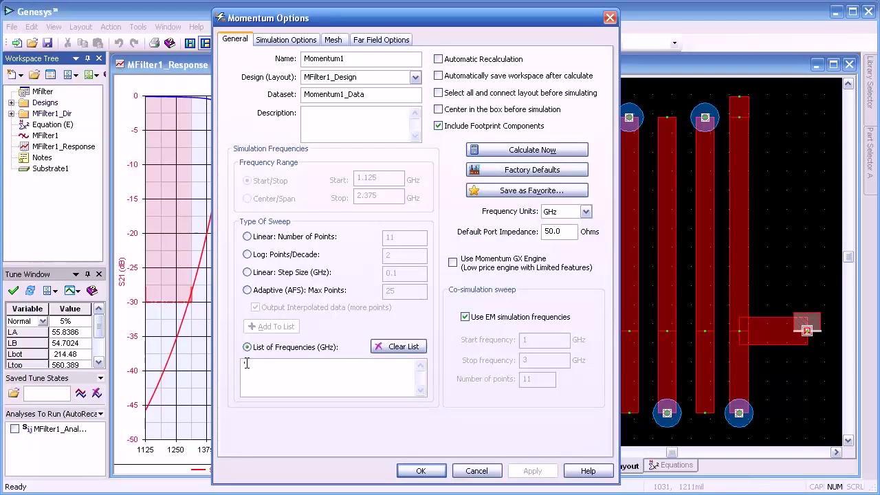
left_click(248, 290)
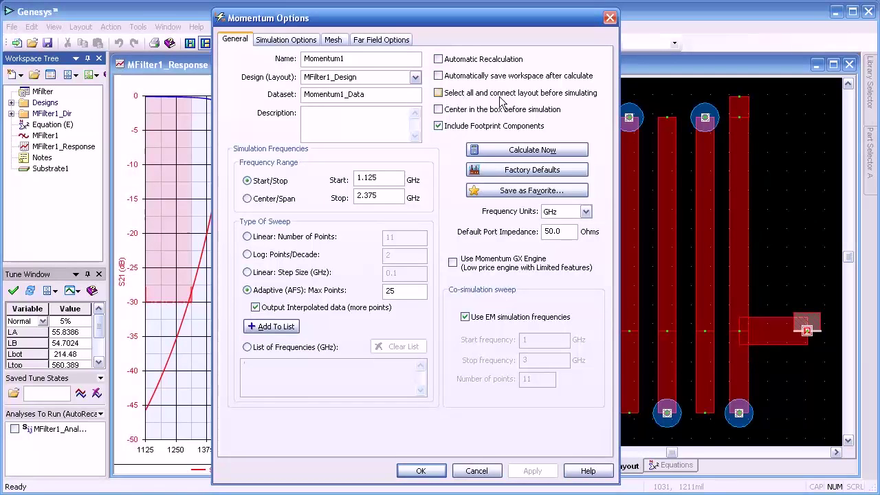
Step: Enable Select all and connect layout and Center in the box, keeping GHz units
left_click(439, 94)
left_click(439, 110)
left_click(584, 211)
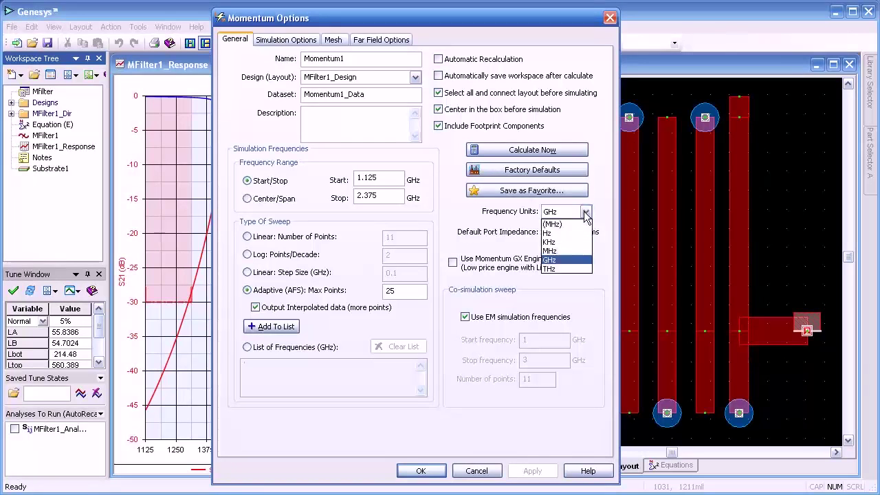
left_click(564, 260)
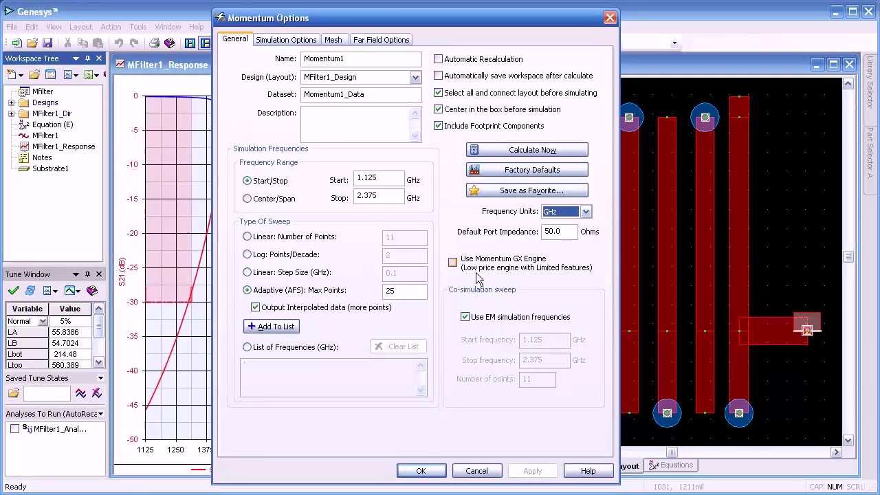
Step: Edit the co-simulation start frequency and set 101 points, then re-enable EM simulation frequencies
left_click(465, 318)
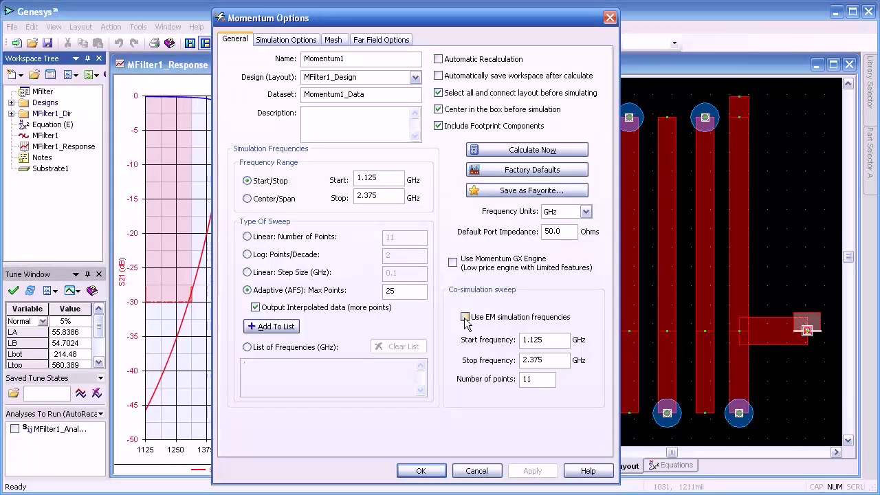
left_click_drag(542, 341, 495, 331)
type("1")
key("BackSpace")
type(".12")
left_click_drag(540, 384, 512, 388)
type("10")
left_click(465, 319)
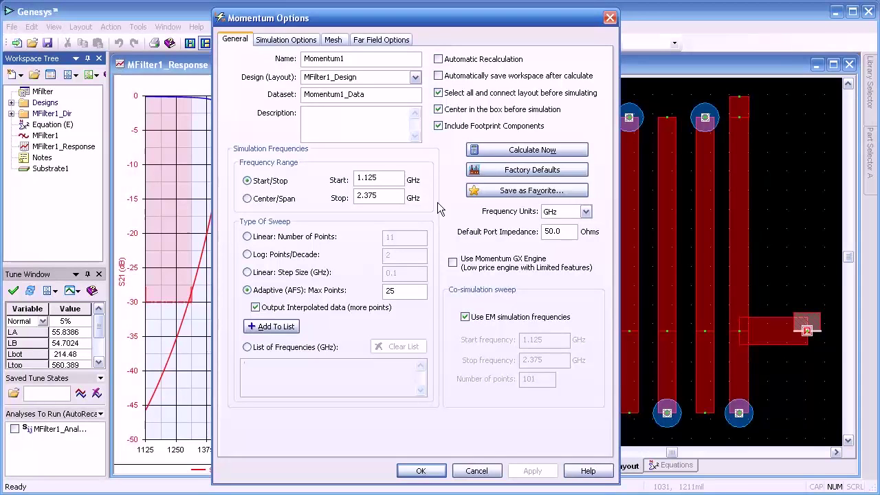
left_click(273, 41)
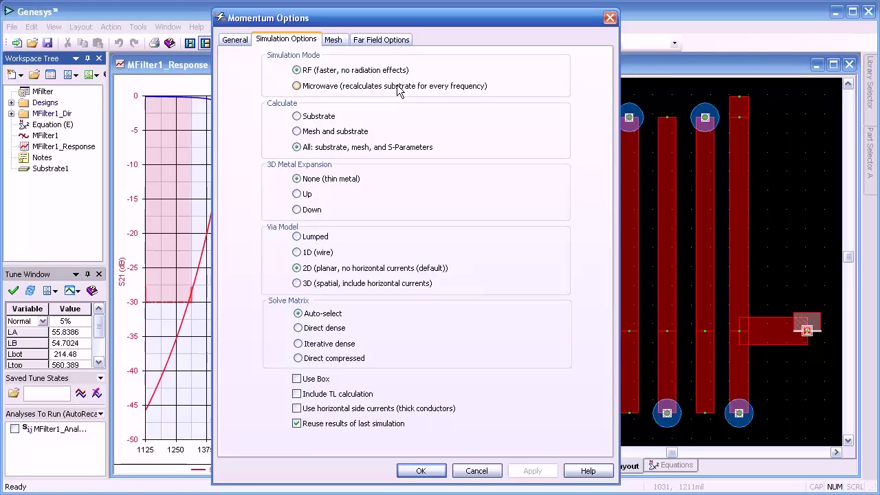
Step: Set the Momentum simulation mode to RF and turn off Use Box
left_click(299, 72)
left_click(298, 380)
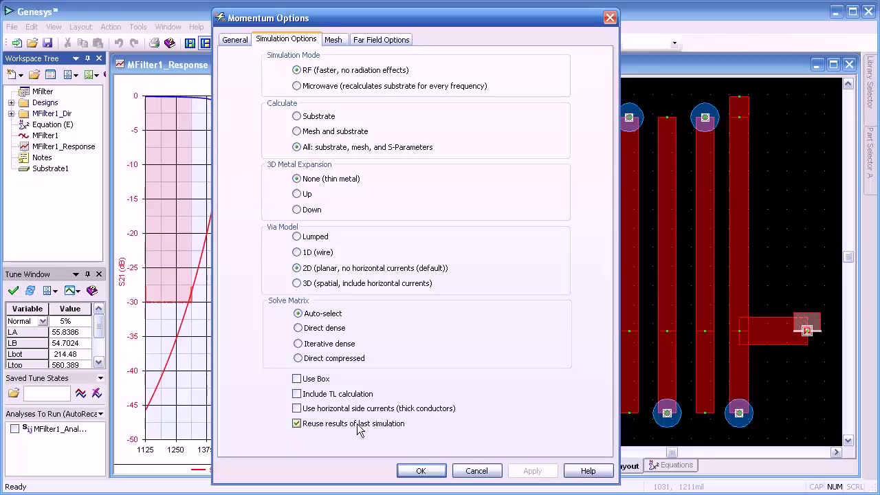
left_click(334, 41)
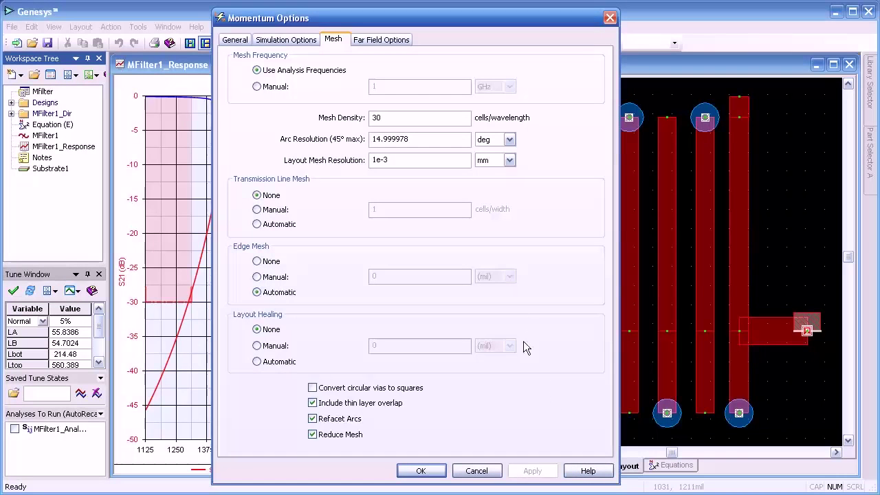
Step: Check Far Field Options, dismiss the Insufficient Data warning, and cancel Momentum Options
left_click(378, 41)
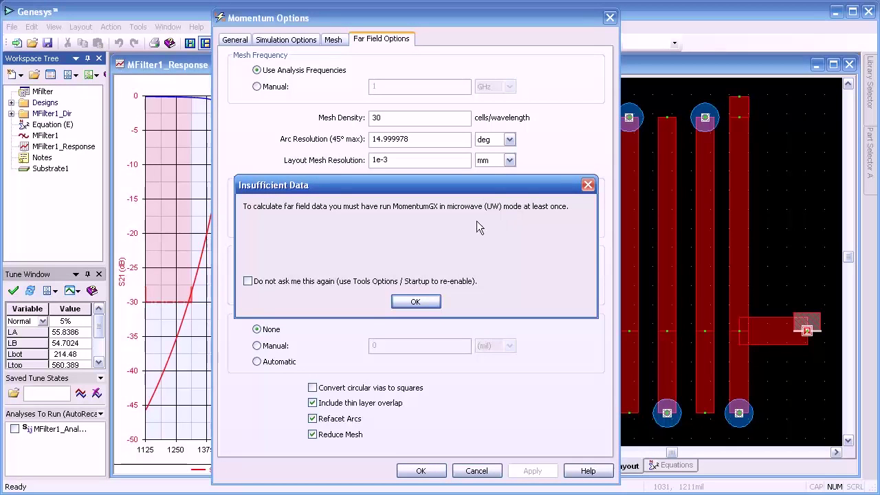
left_click(416, 302)
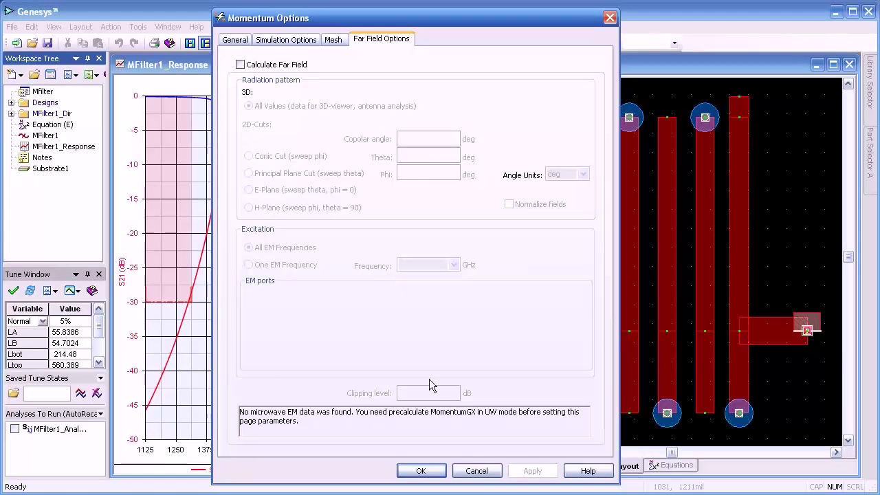
left_click(474, 471)
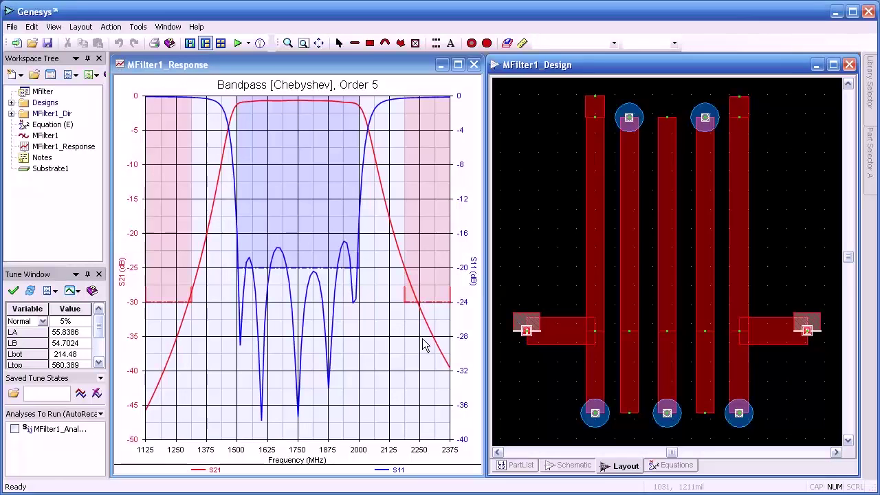
Step: Run Momentum1 (MFilter1_Design) from the toolbar Run dropdown
left_click(248, 43)
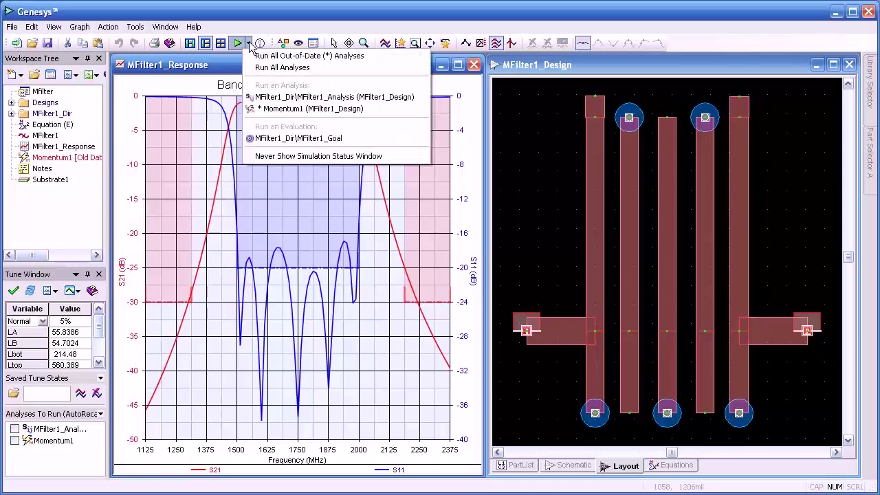
left_click(265, 111)
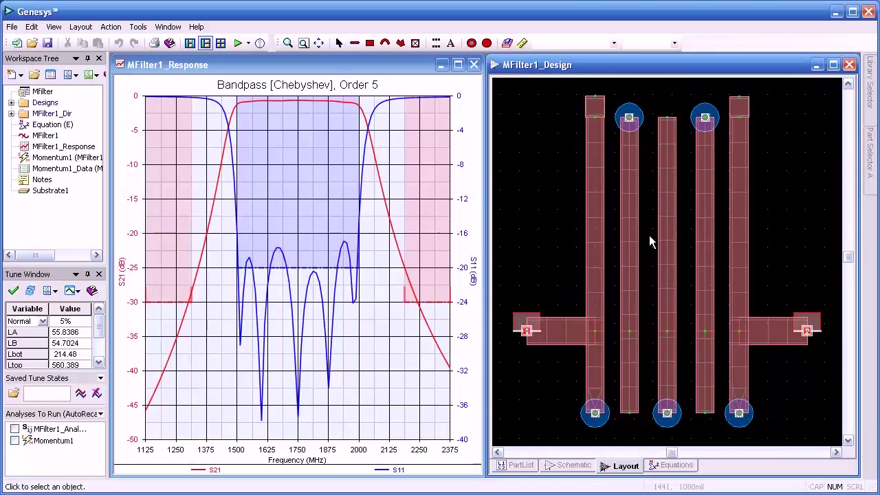
Step: Zoom the layout out until all five resonators and both ports are visible
scroll(657, 255, "up", 3)
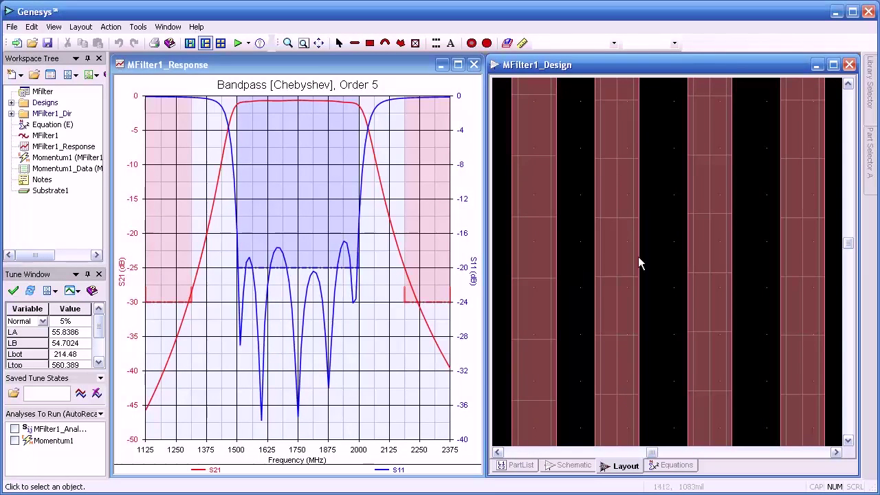
scroll(659, 254, "down", 3)
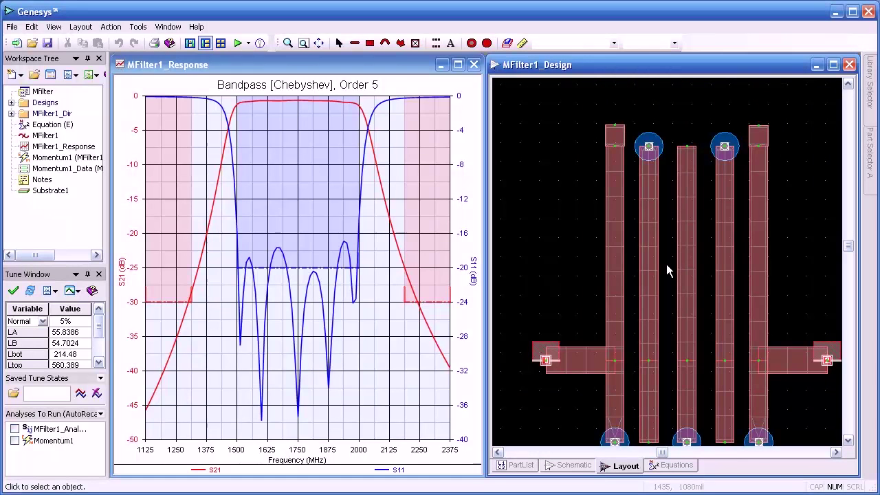
scroll(666, 267, "down", 1)
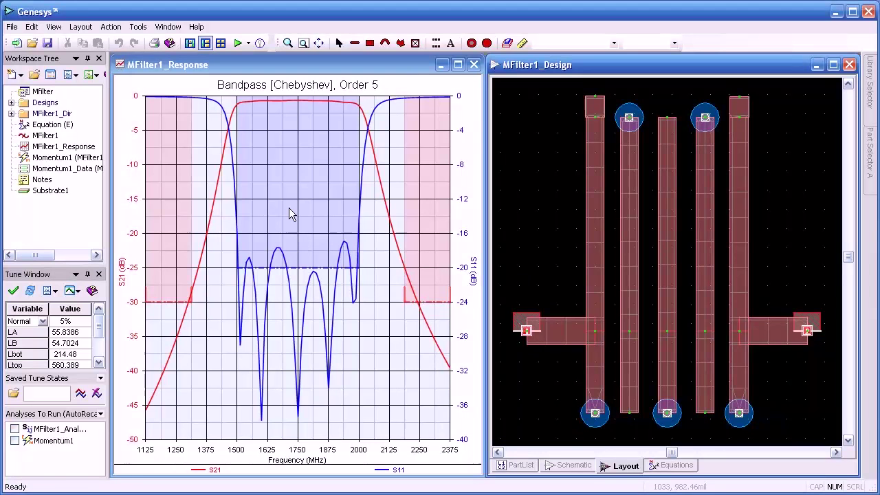
Step: Add the Momentum1_Data S[1,1] trace to the filter response graph
left_click(371, 328)
double_click(370, 328)
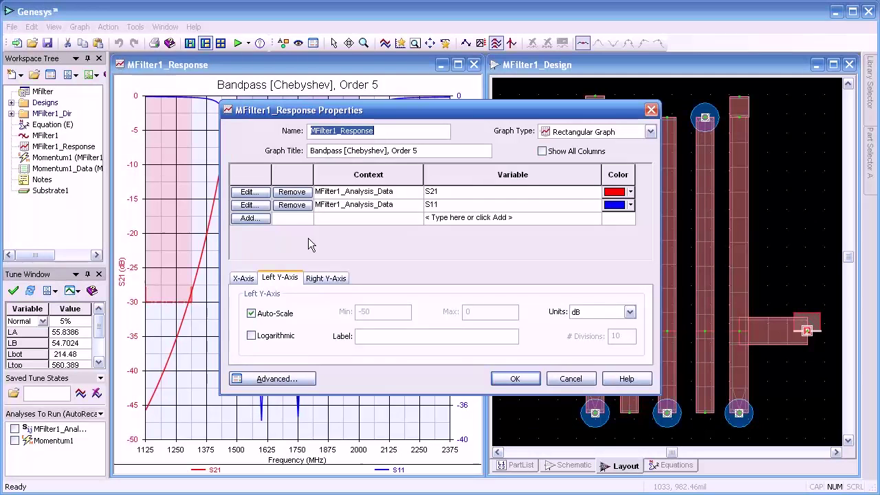
left_click(258, 218)
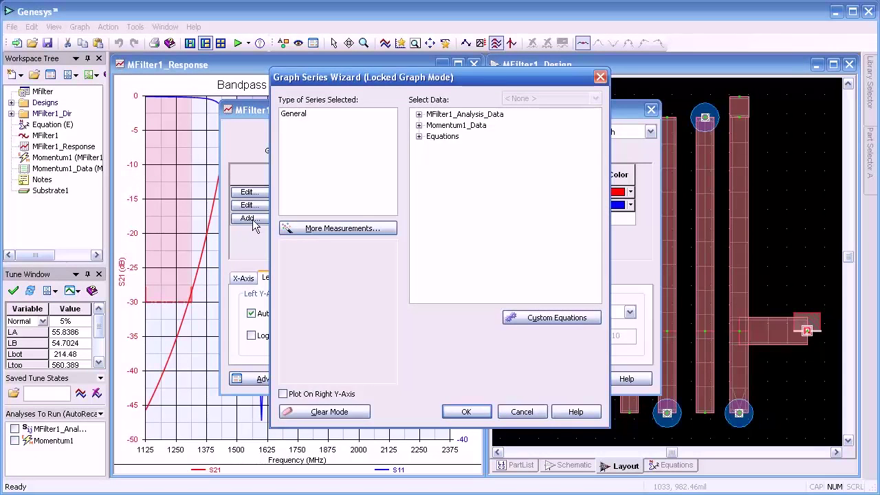
left_click(370, 225)
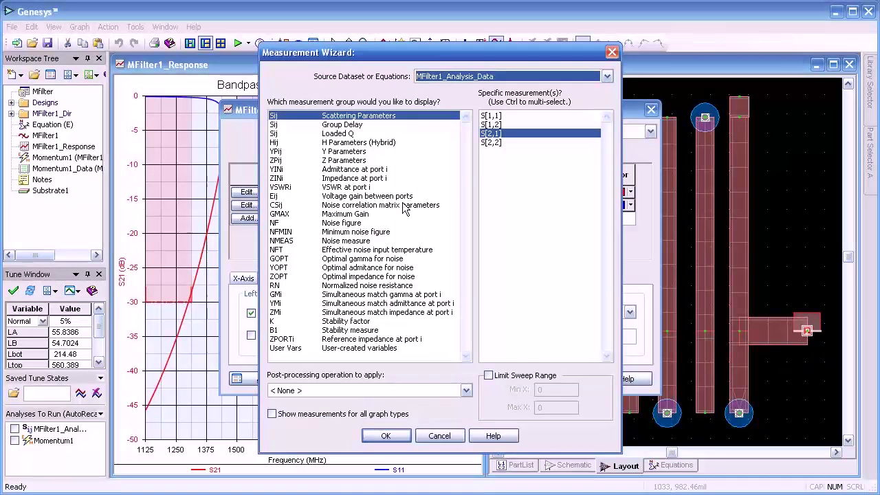
left_click(606, 77)
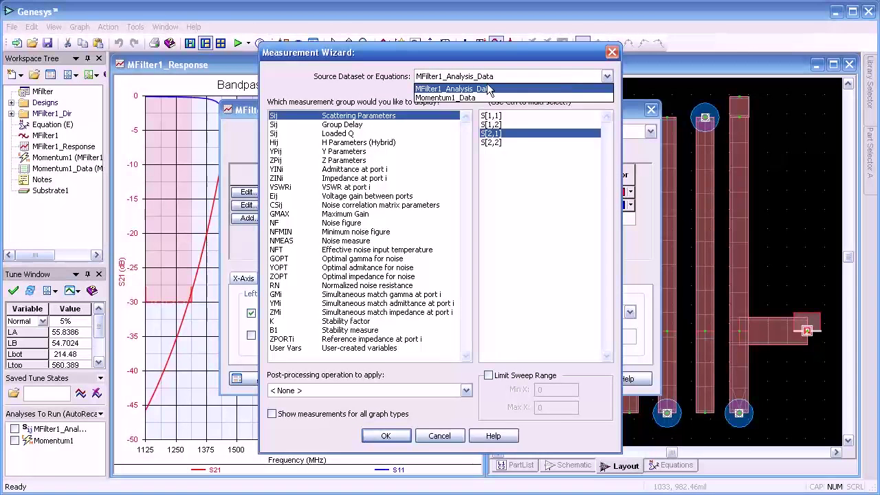
left_click(448, 99)
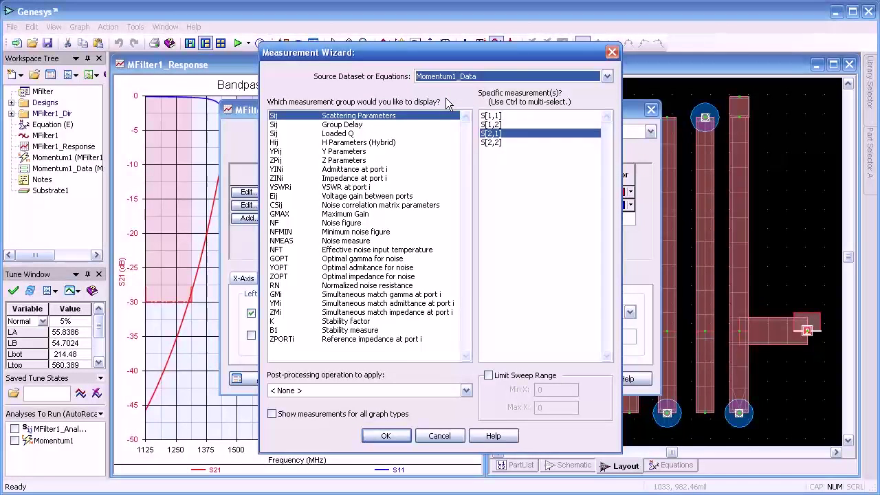
left_click(501, 116)
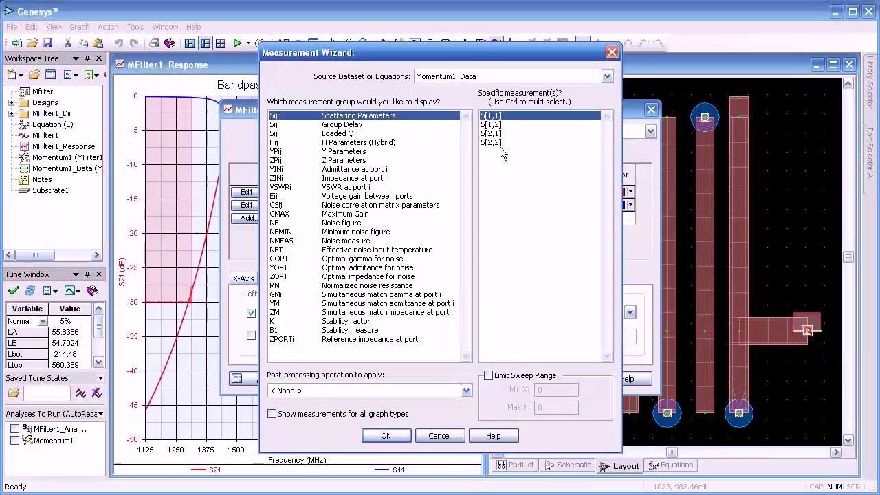
left_click(388, 436)
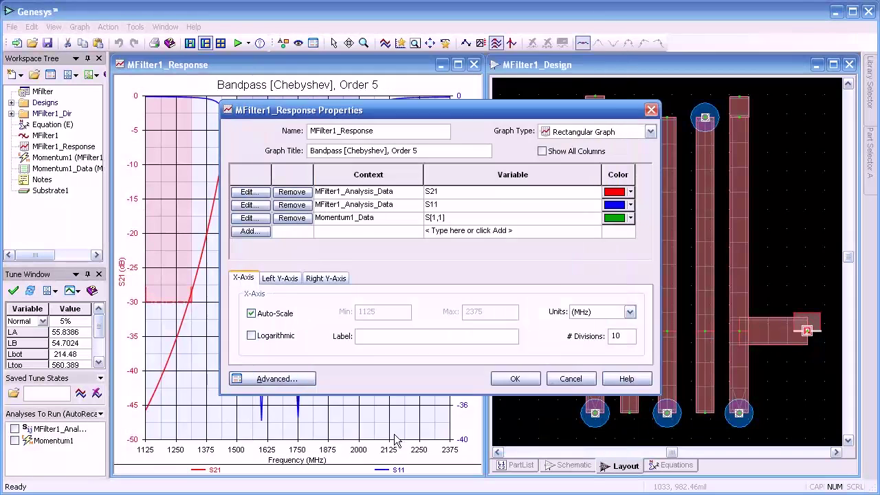
Step: Add the Momentum1_Data S[2,1] trace and apply both new traces to the graph
left_click(250, 231)
left_click(324, 230)
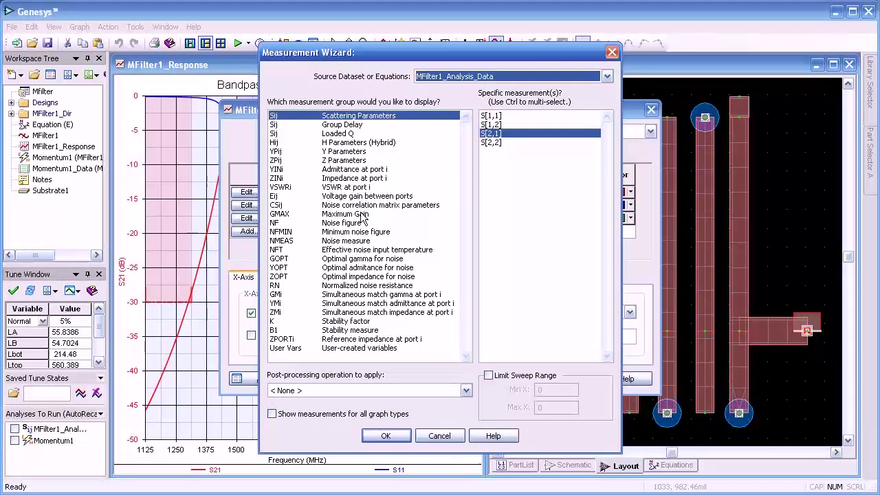
left_click(502, 79)
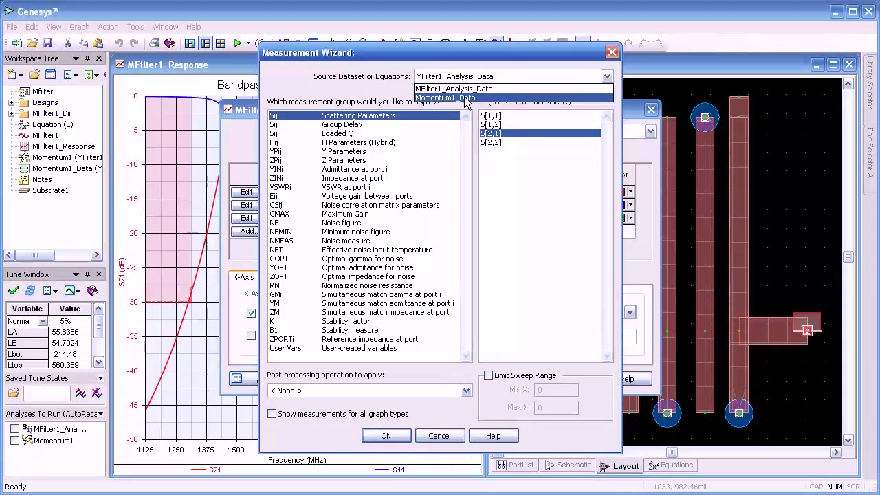
left_click(496, 98)
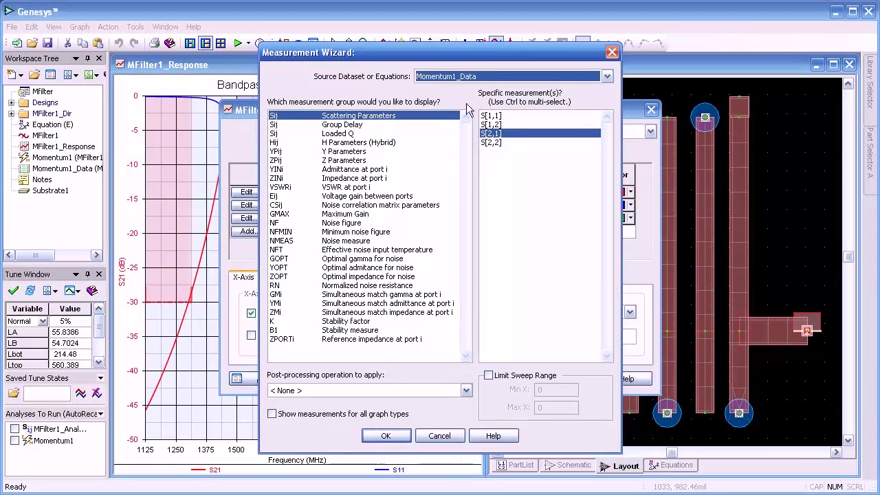
left_click(377, 435)
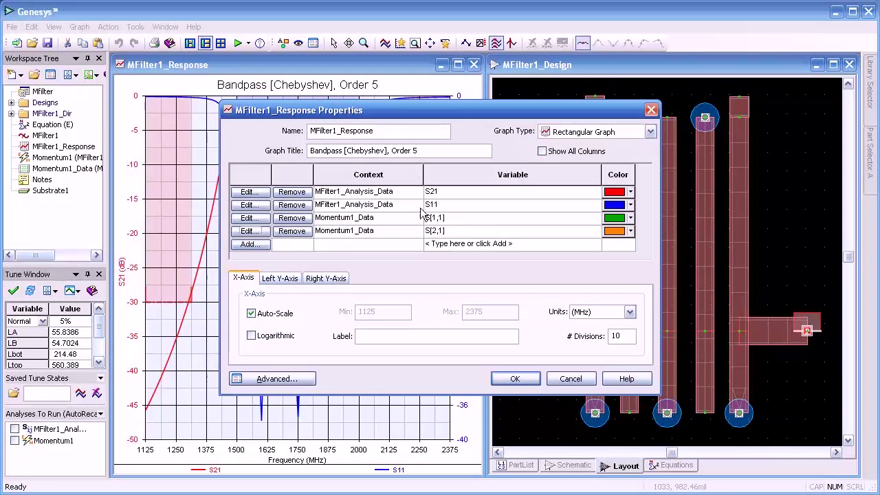
left_click(518, 378)
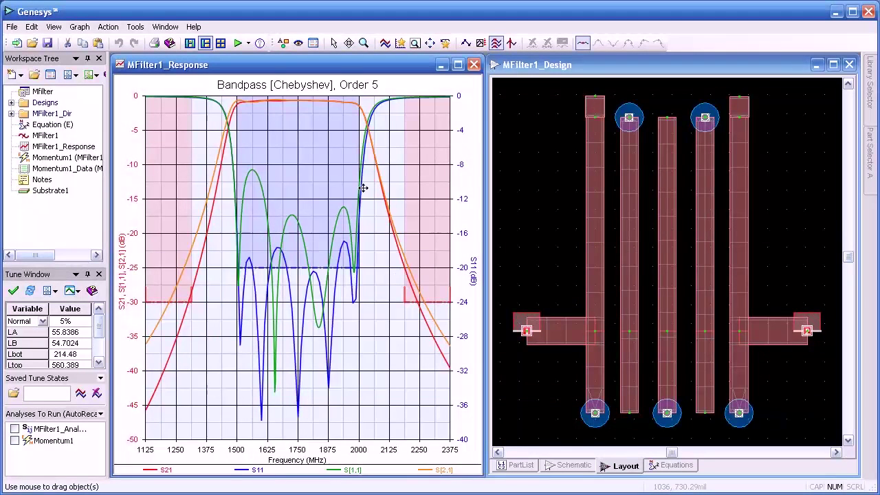
mouse_move(311, 159)
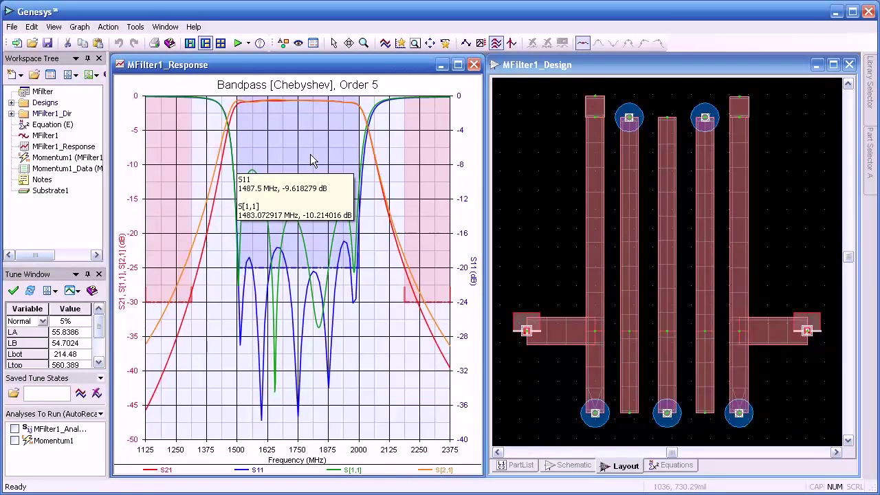
mouse_move(378, 231)
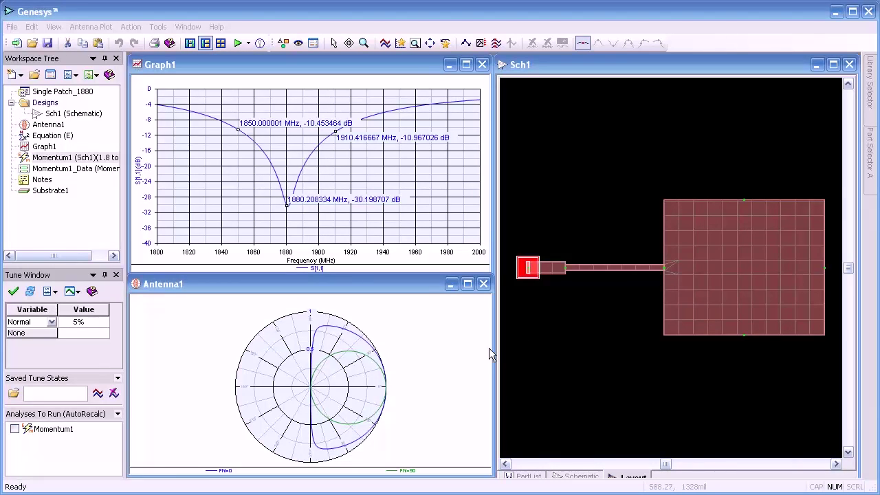
Step: Bring up the Single Patch_1880 workspace with Graph1, Antenna1 and the Sch1 layout windows
mouse_move(283, 223)
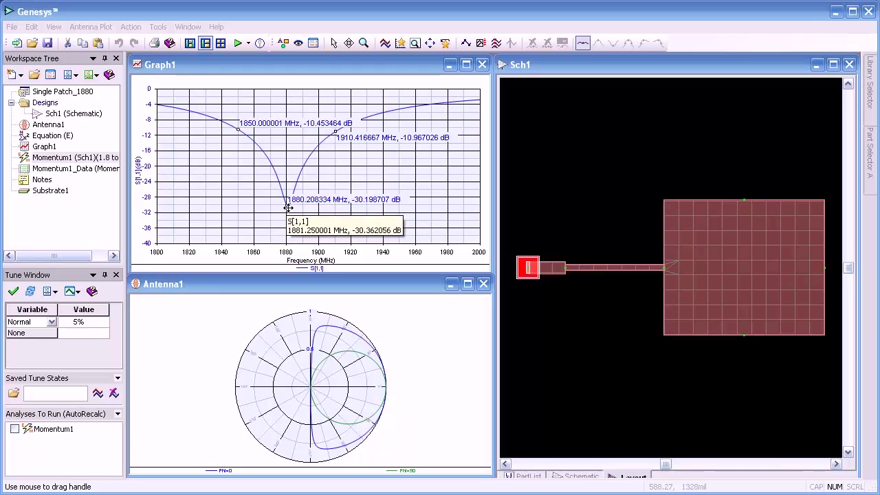
Step: Confirm Momentum1's simulation and far-field options for the single 1.883333 GHz EM frequency
double_click(71, 158)
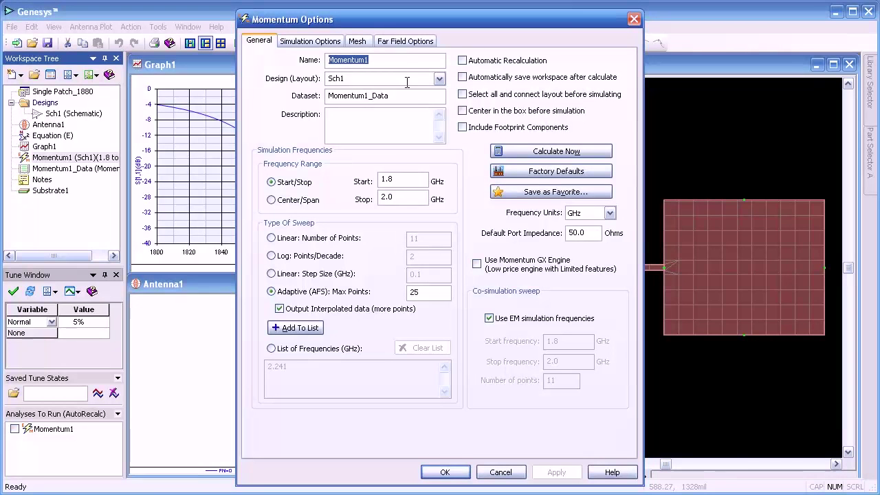
left_click(306, 42)
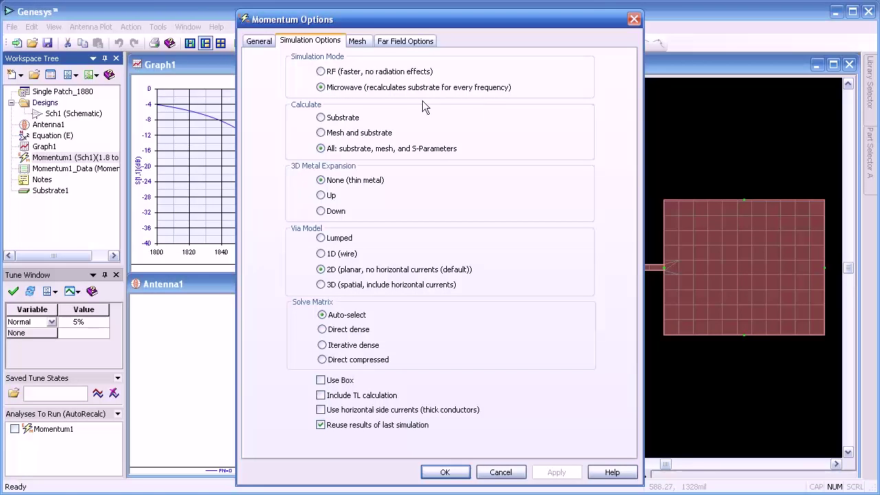
left_click(397, 42)
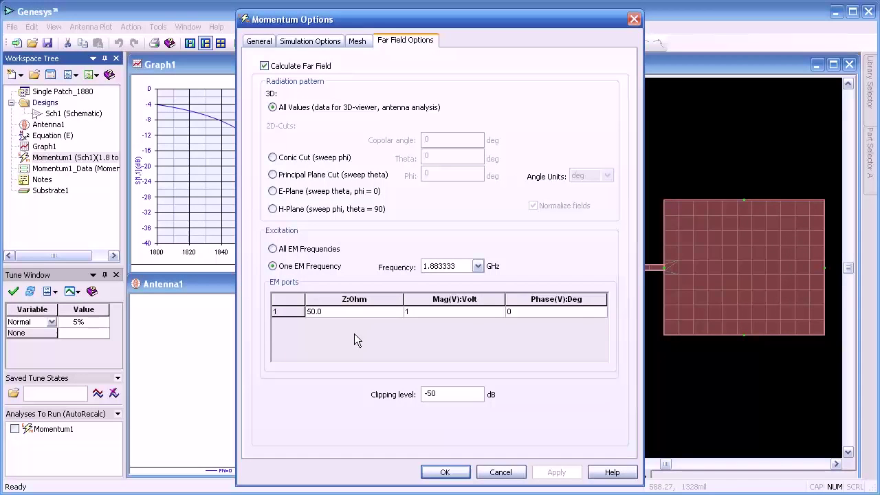
left_click(445, 473)
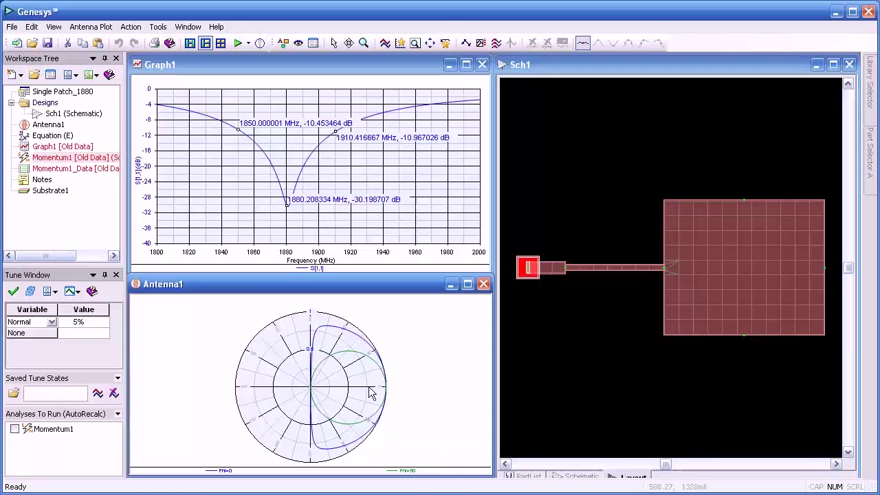
Step: Open Momentum1's results in 3D-Visualization from the Workspace Tree
right_click(54, 158)
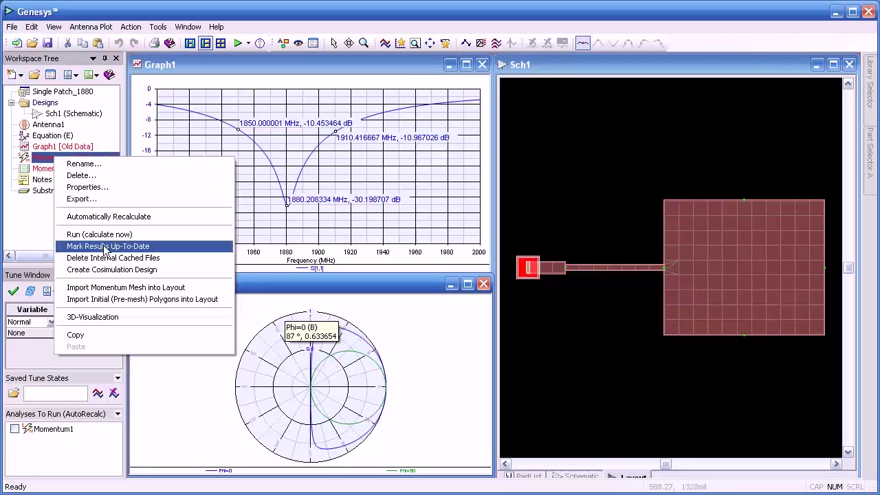
left_click(103, 314)
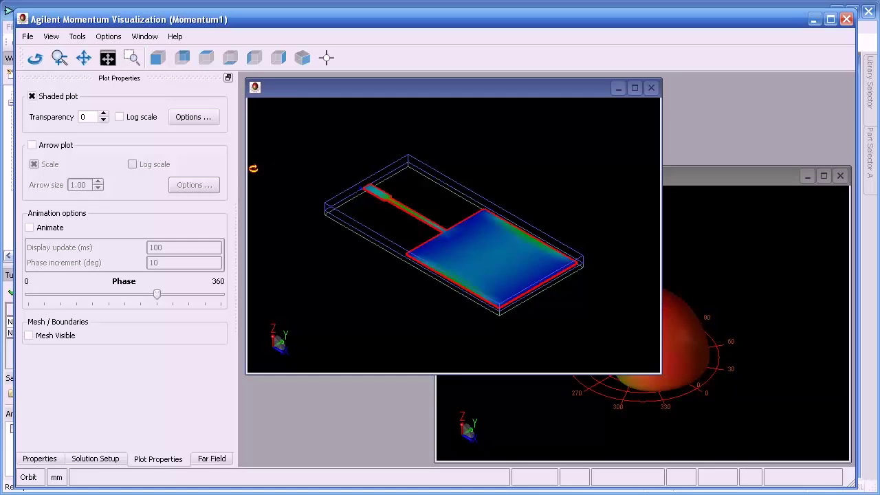
Step: Inspect the two substrate layer objects and the 2D mask object in the 3D view
left_click(40, 459)
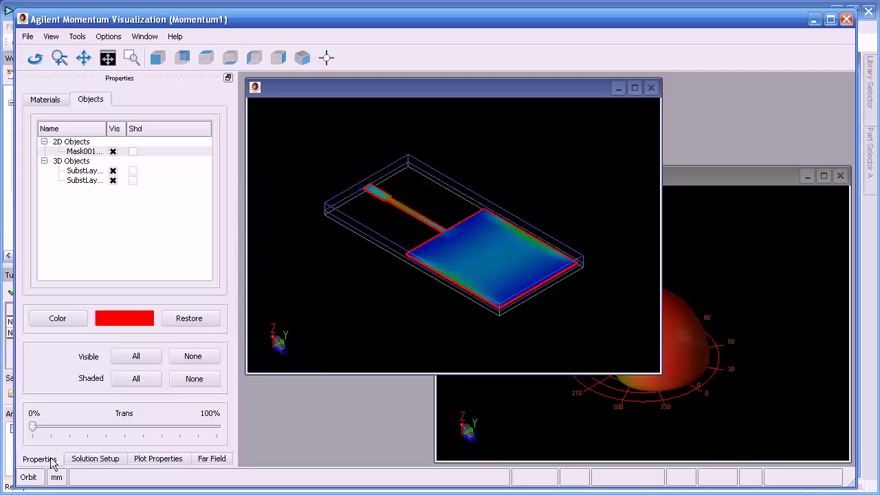
left_click(85, 171)
left_click(84, 180)
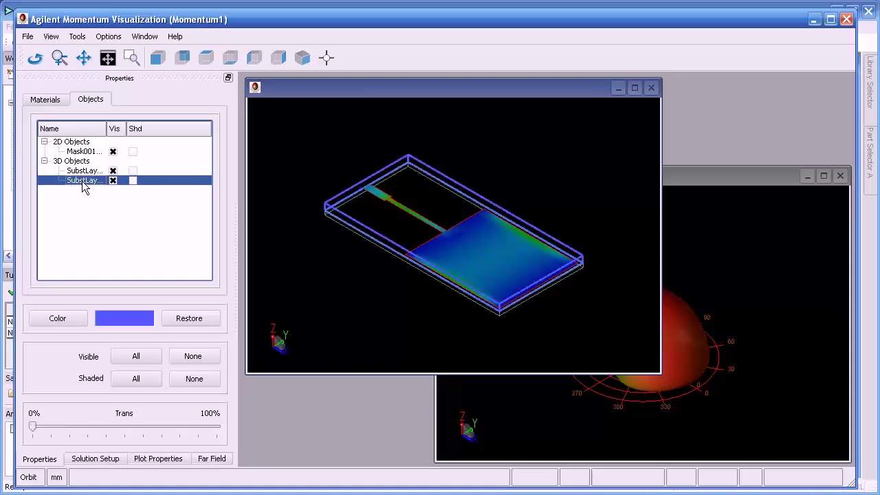
left_click(75, 152)
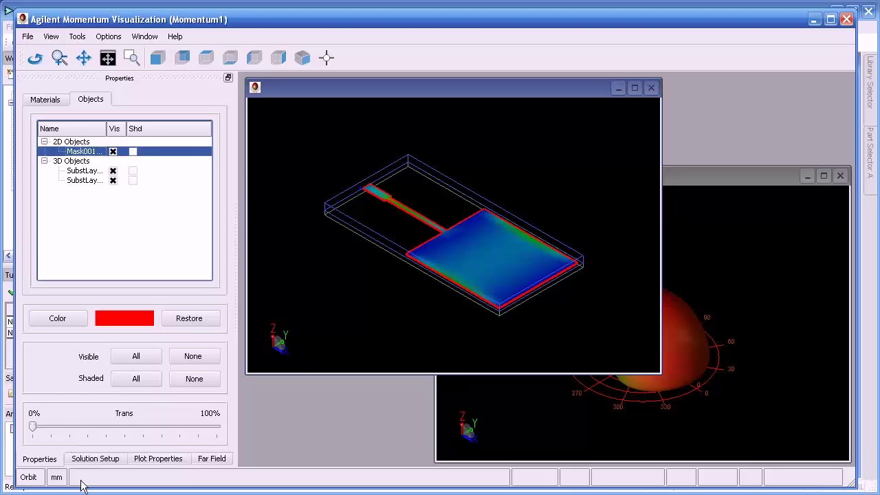
Step: Show the patch currents at the 1.883333e+009 frequency and review the plot display settings
left_click(96, 461)
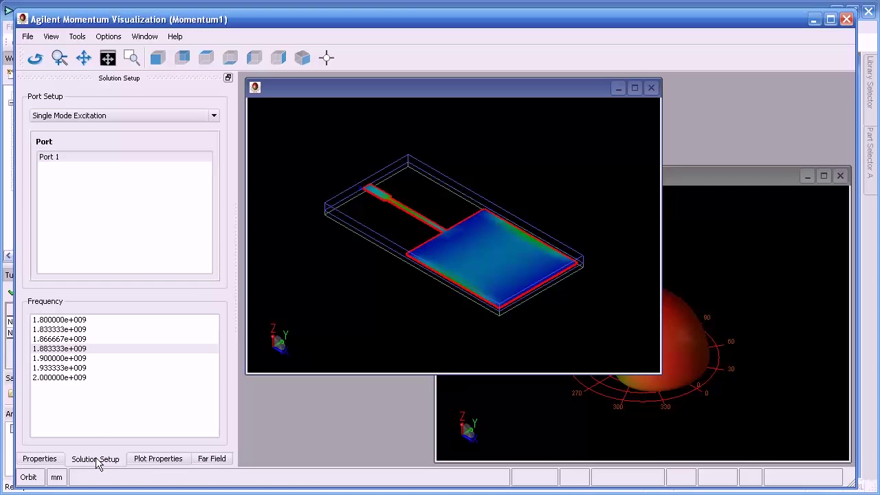
left_click(66, 349)
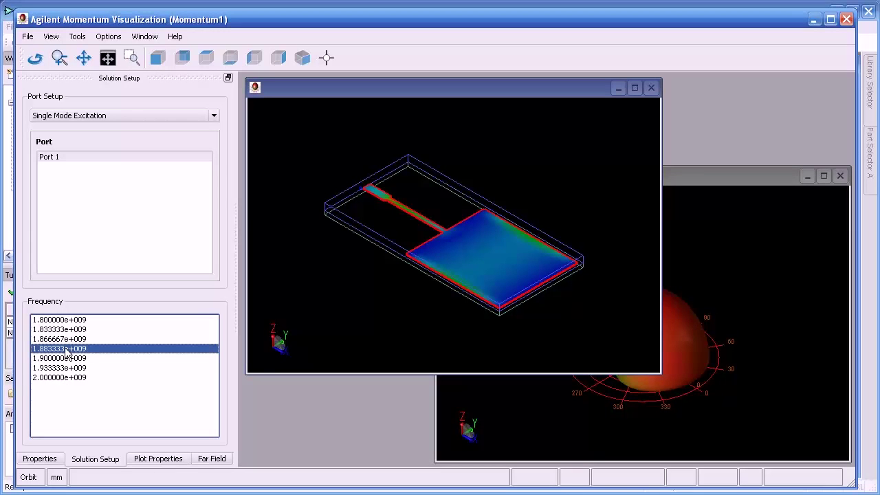
left_click(155, 459)
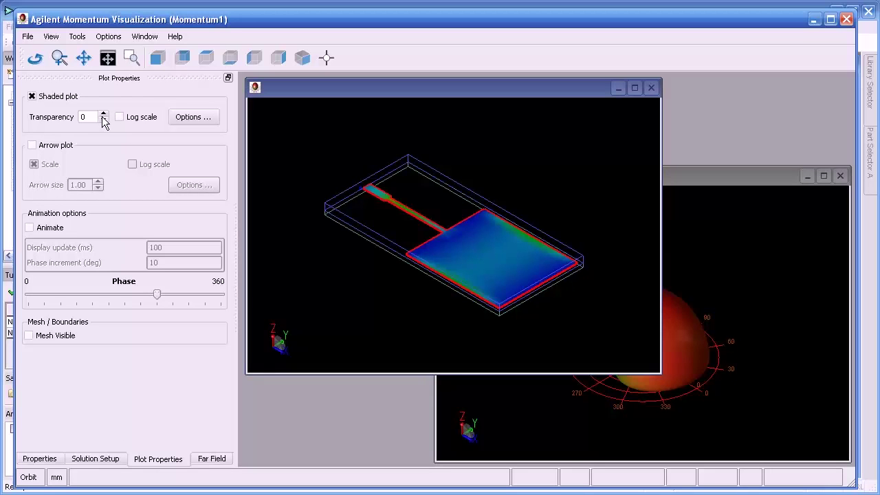
Step: Overlay current arrows on a linear scale and animate them through the phase cycle
left_click(32, 146)
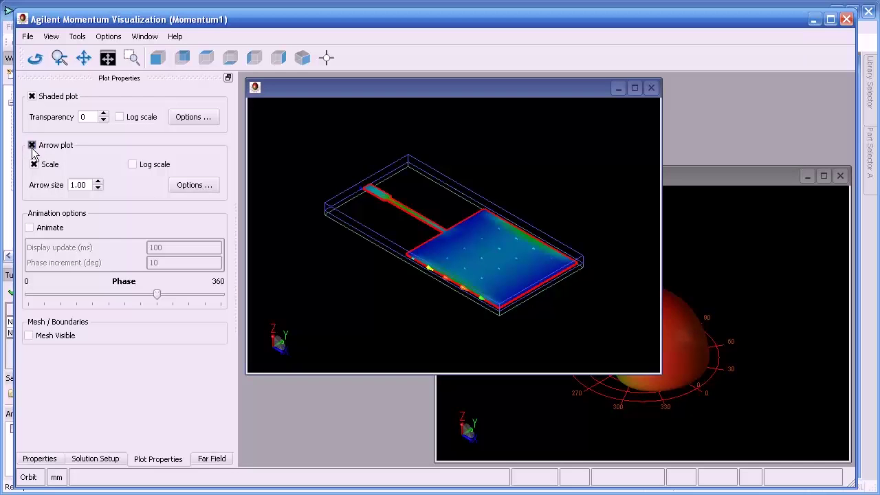
left_click(133, 165)
left_click(133, 165)
left_click(28, 228)
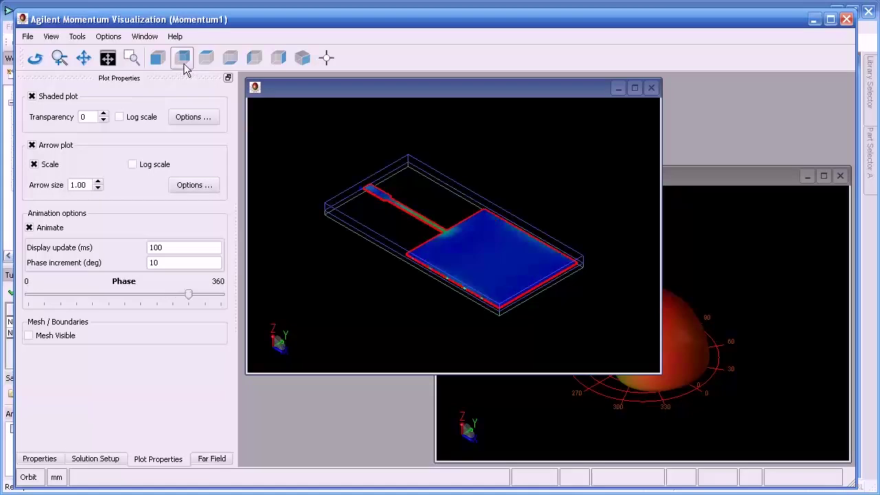
Step: Check the top, isometric and zoomed views of the antenna, then hide the mesh grid lines
left_click(205, 58)
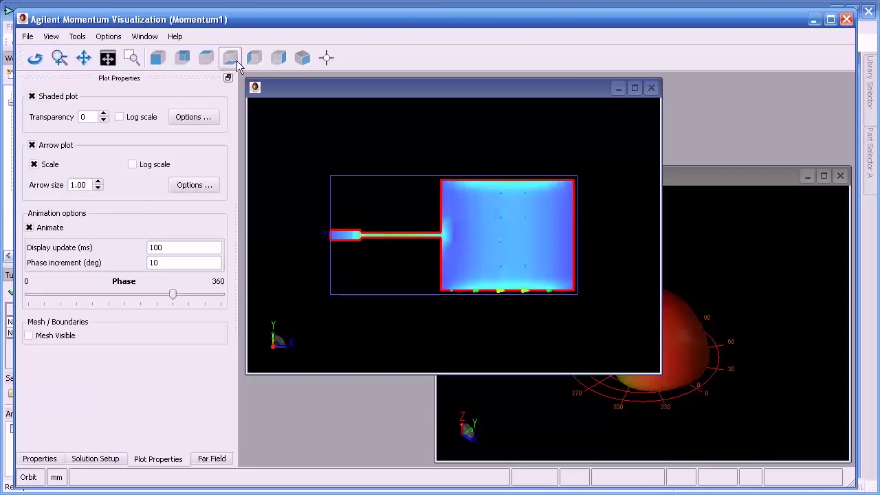
left_click(302, 58)
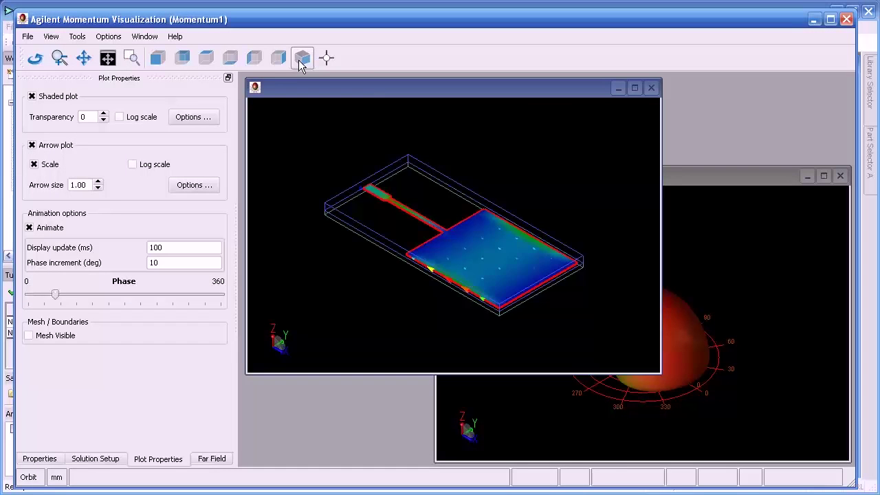
left_click_drag(287, 250, 308, 130)
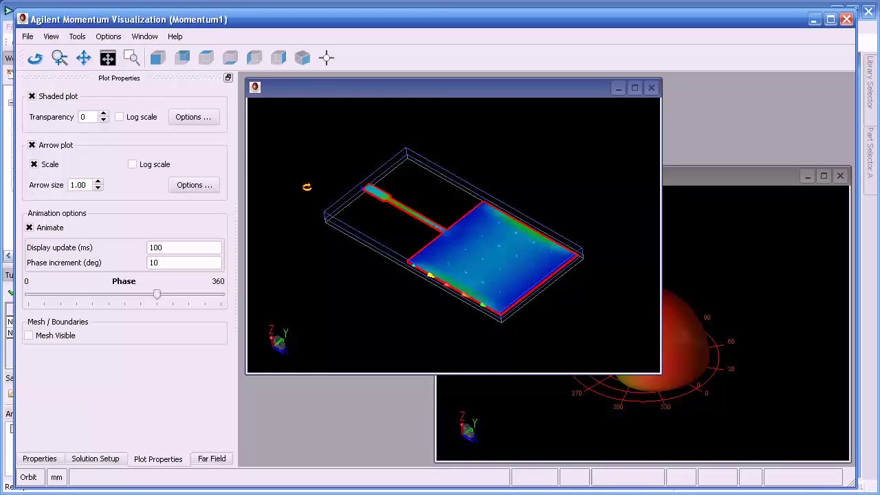
left_click(59, 58)
left_click_drag(261, 186, 328, 94)
left_click(299, 64)
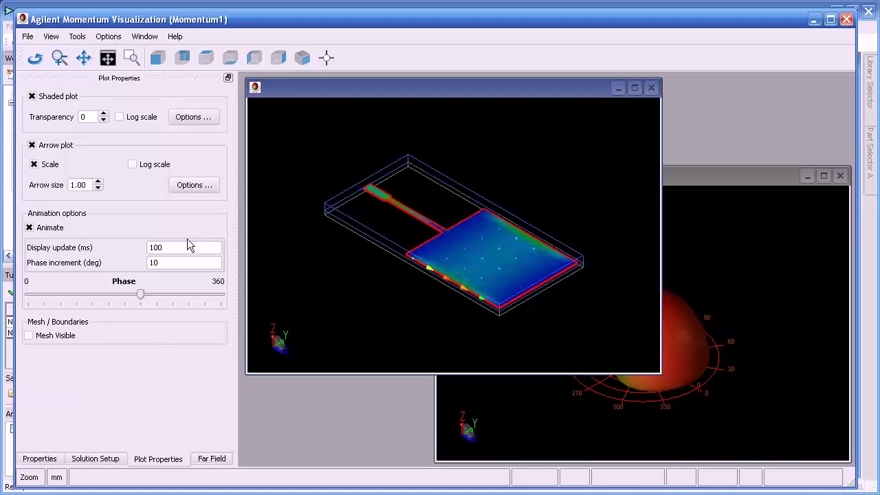
left_click(28, 336)
left_click(213, 462)
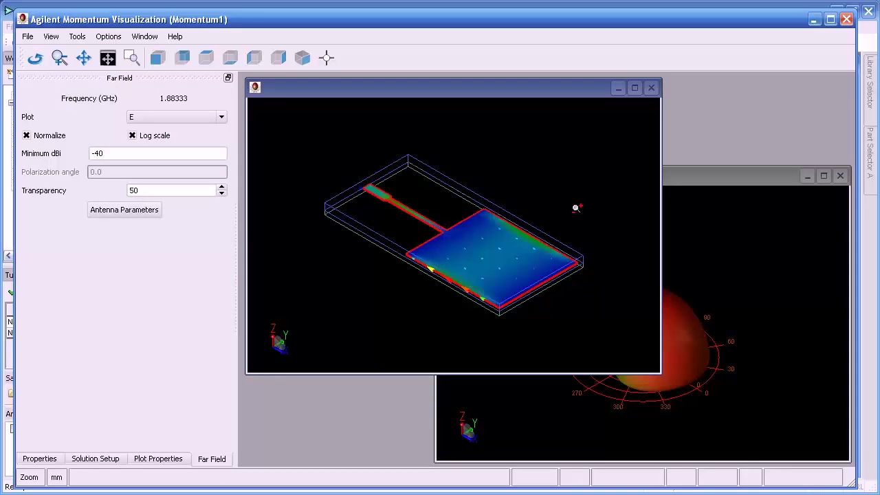
Step: Keep the far-field plot at total E on log scale and set its transparency to 80
left_click(678, 177)
left_click_drag(624, 177, 519, 126)
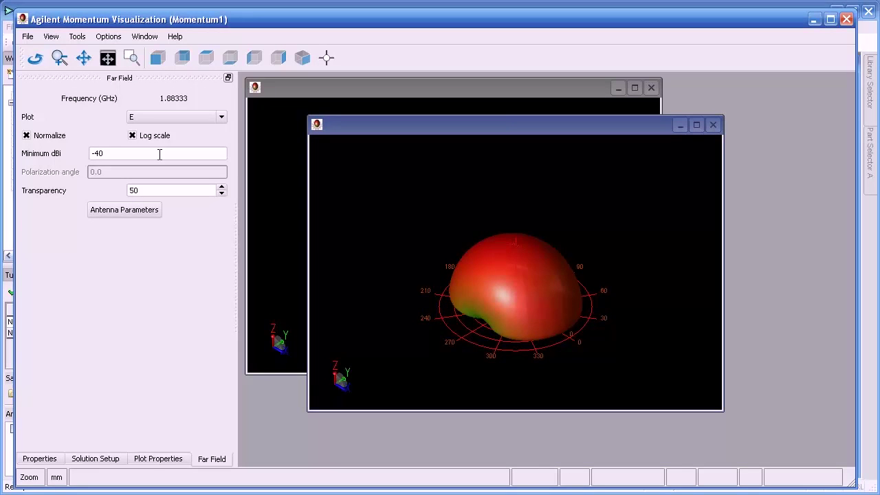
left_click(151, 120)
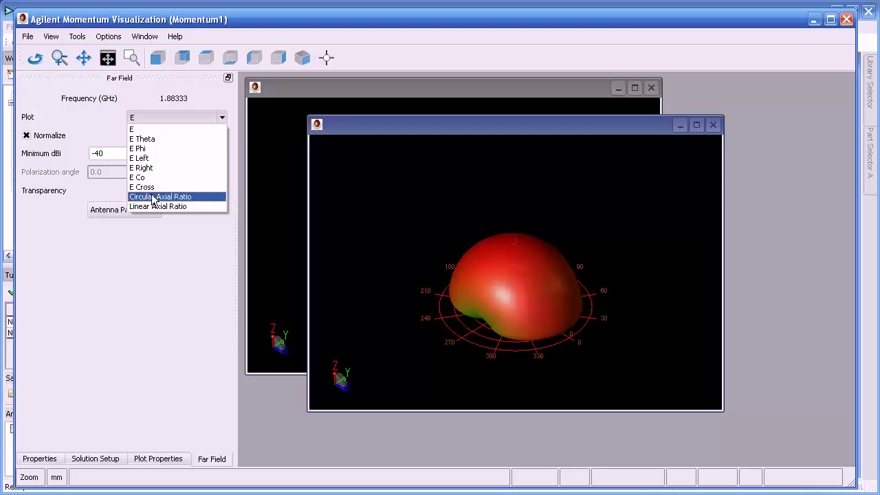
left_click(220, 120)
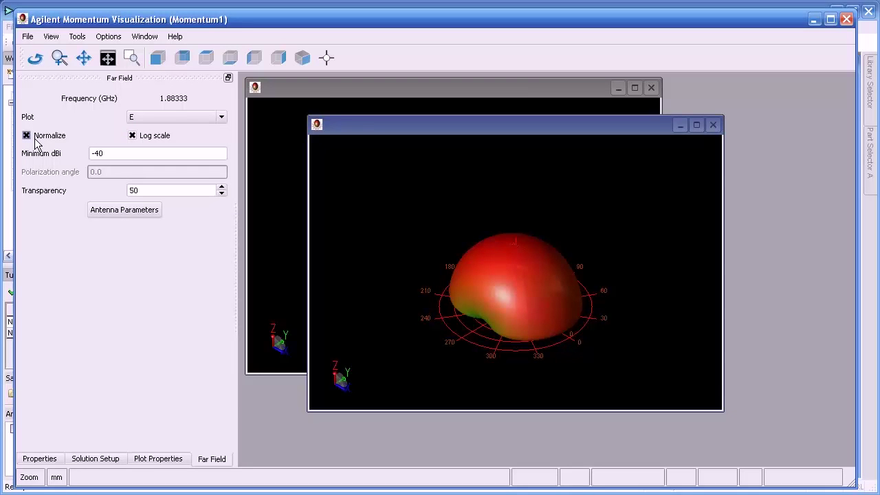
left_click(130, 140)
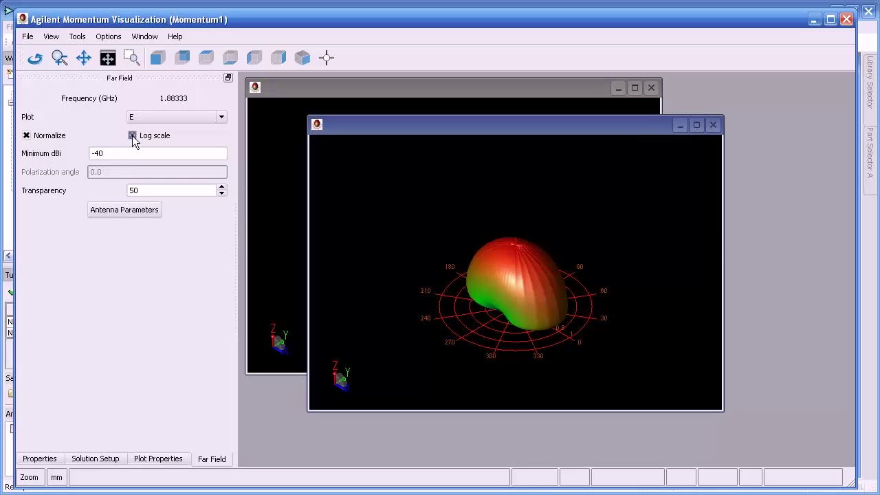
key("space")
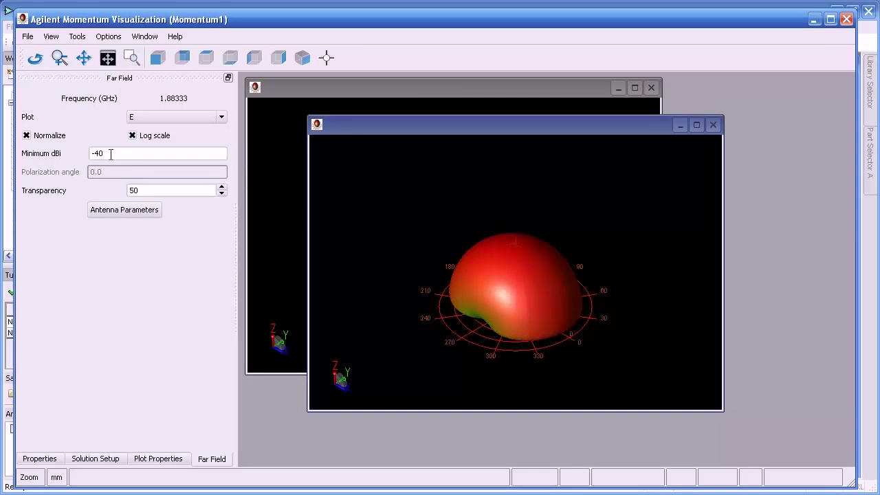
left_click_drag(153, 191, 118, 195)
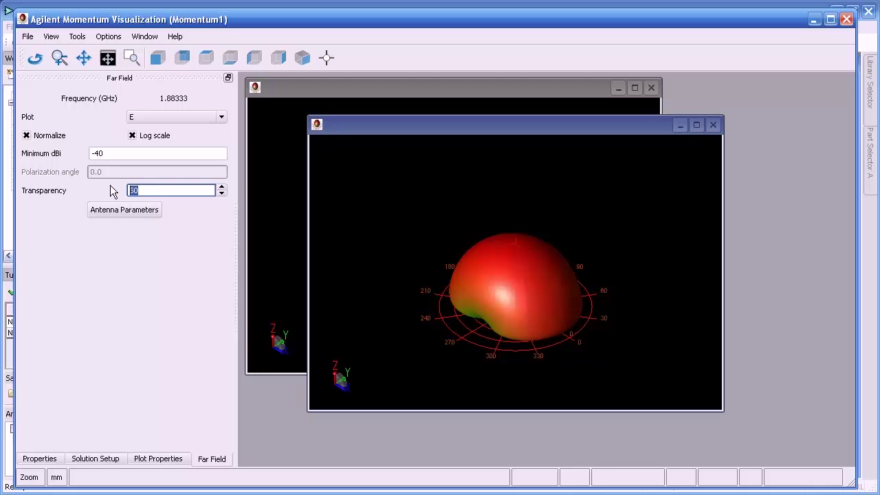
type("80")
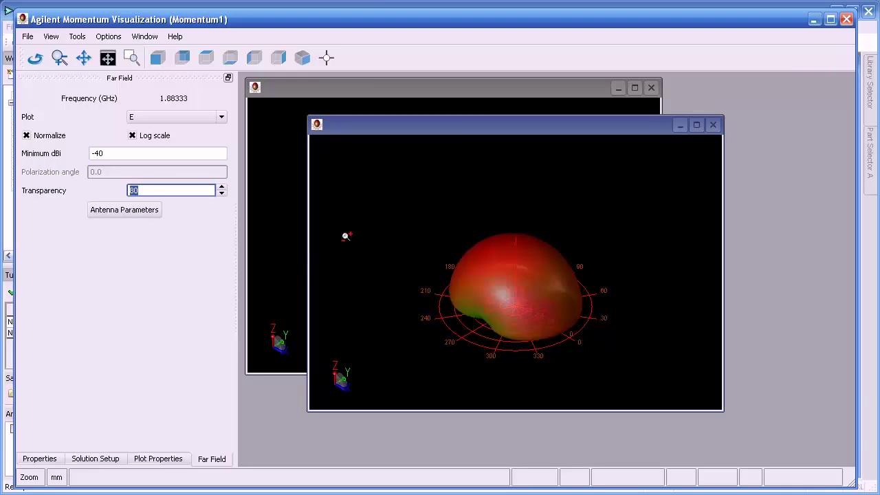
Step: Orbit the radiation pattern and inspect it from front, back, top and isometric views
left_click(35, 58)
left_click_drag(375, 200, 450, 240)
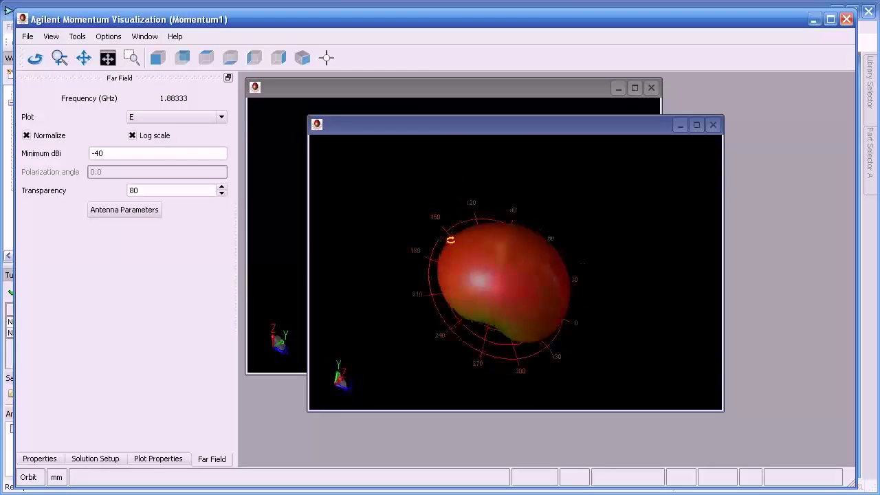
left_click(157, 57)
left_click(182, 58)
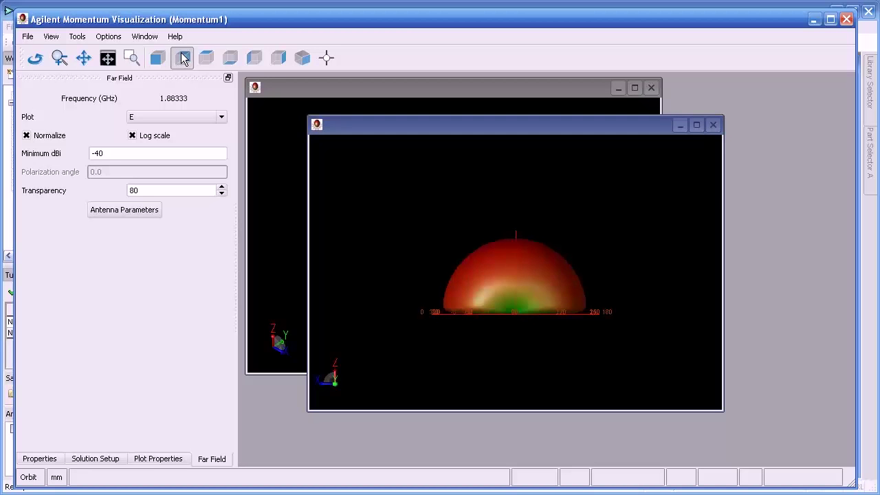
left_click(206, 58)
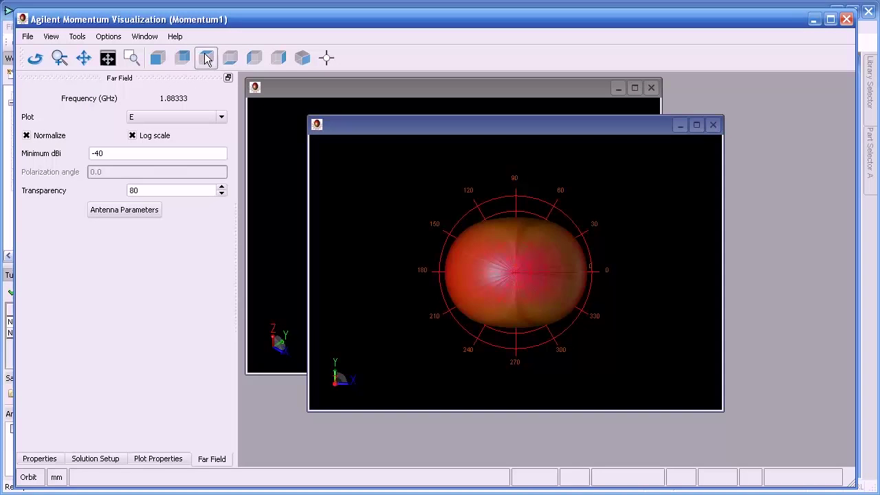
left_click(306, 60)
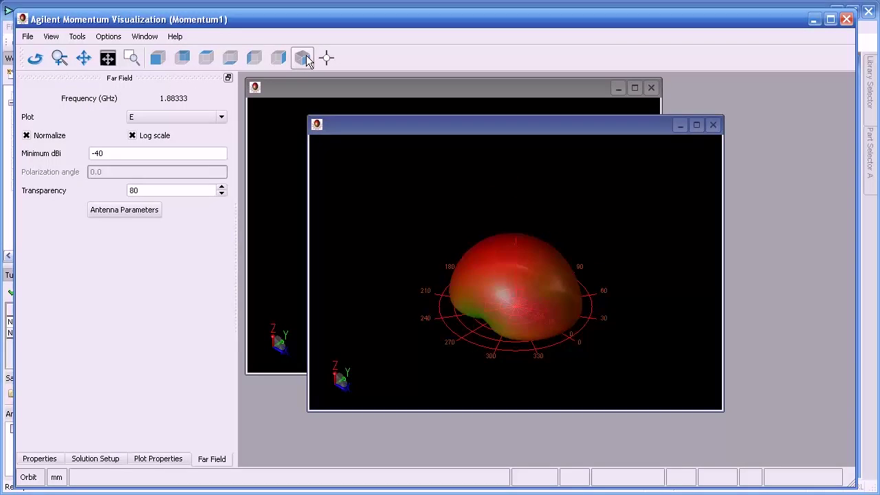
Step: Review the antenna parameters (5.93573 dBi directivity, -3.49241 dBi gain), then minimize the visualization
left_click(133, 211)
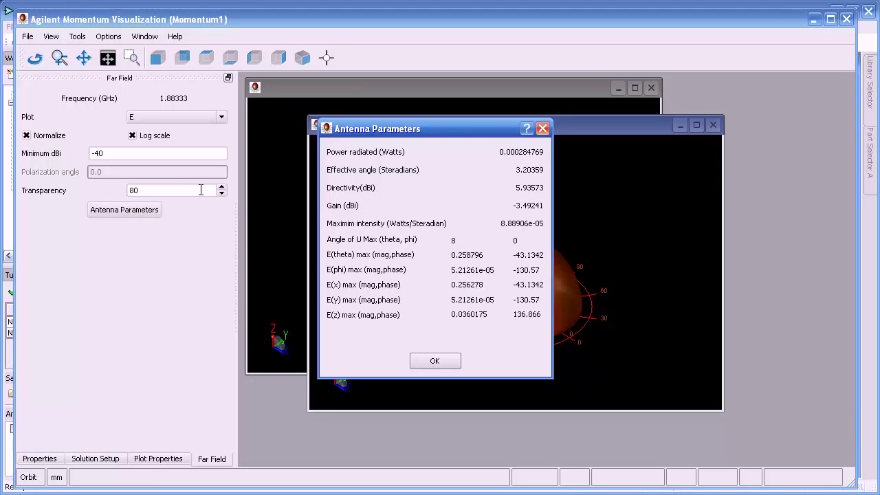
left_click_drag(466, 128, 516, 114)
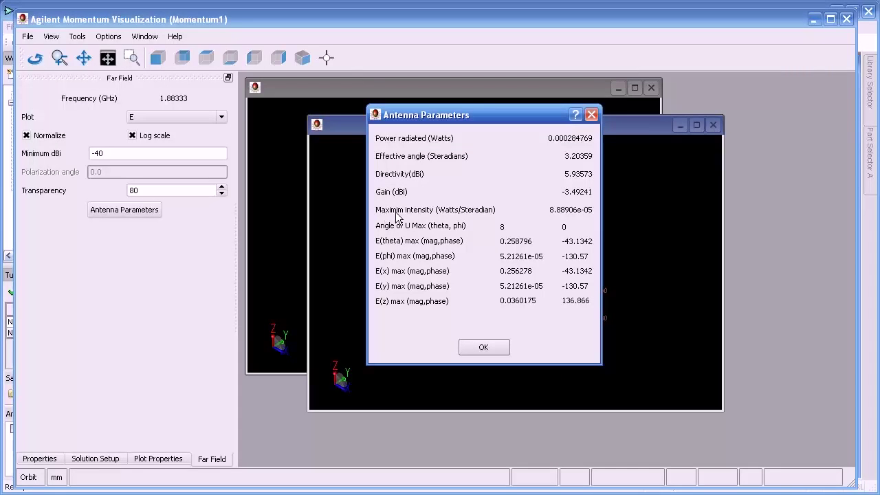
left_click(484, 347)
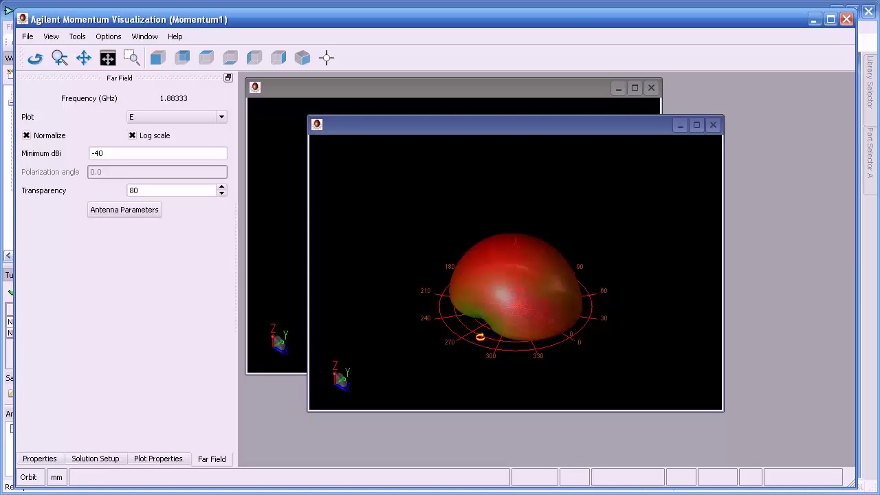
left_click(812, 19)
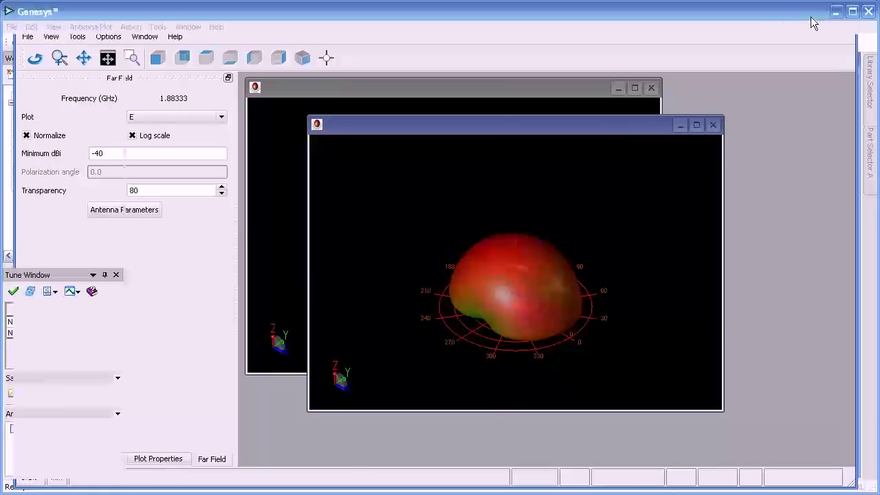